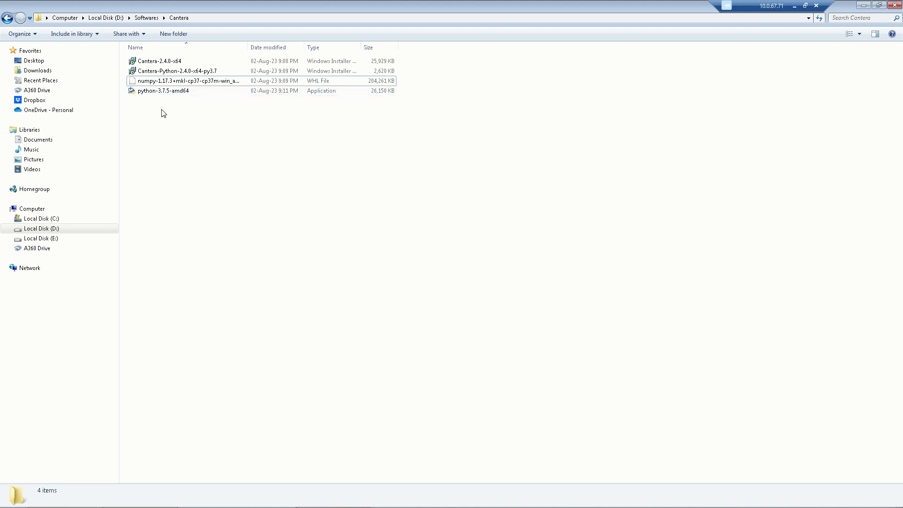
# Step: Run the python-3.7.5-amd64 installer from the Cantera folder as administrator and allow it to make changes
pyautogui.click(166, 94)
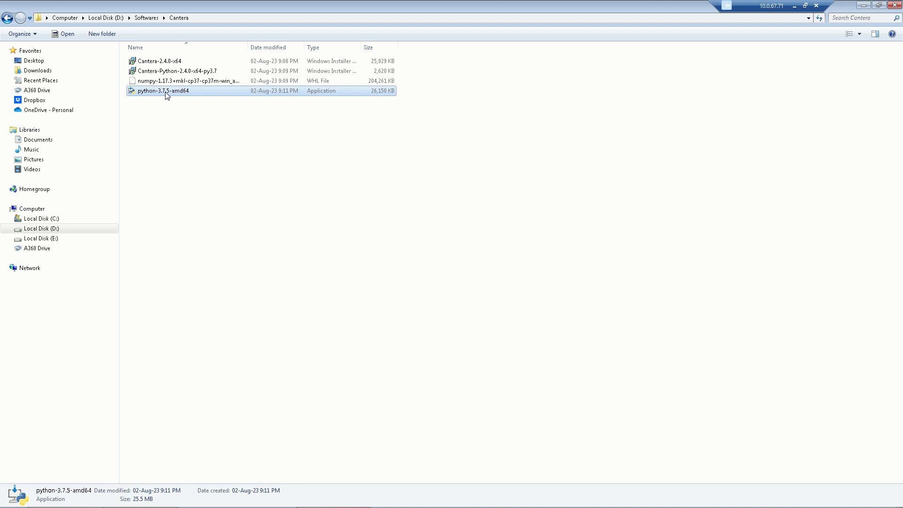
pyautogui.rightClick(166, 92)
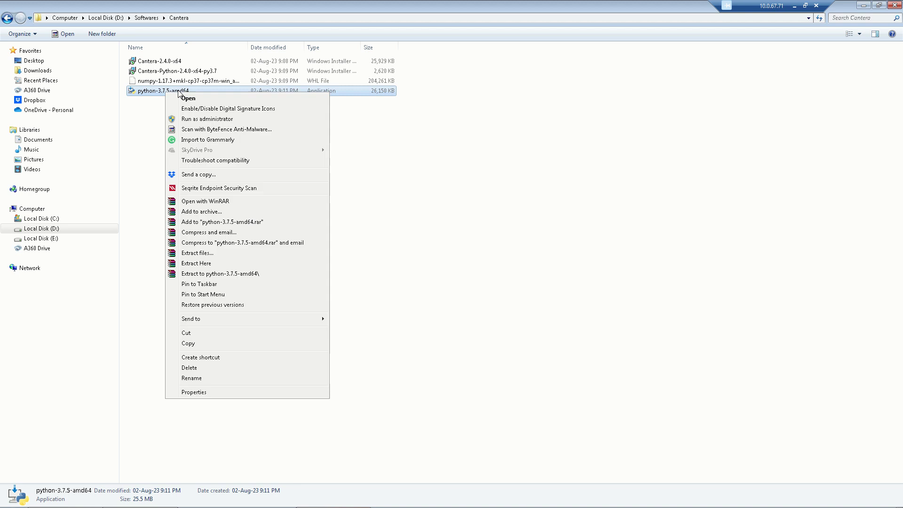
pyautogui.click(201, 121)
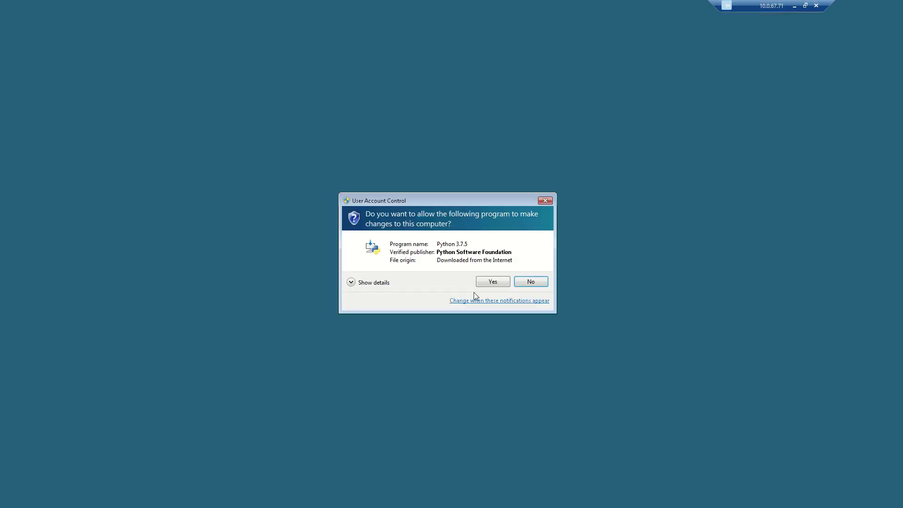
pyautogui.click(500, 281)
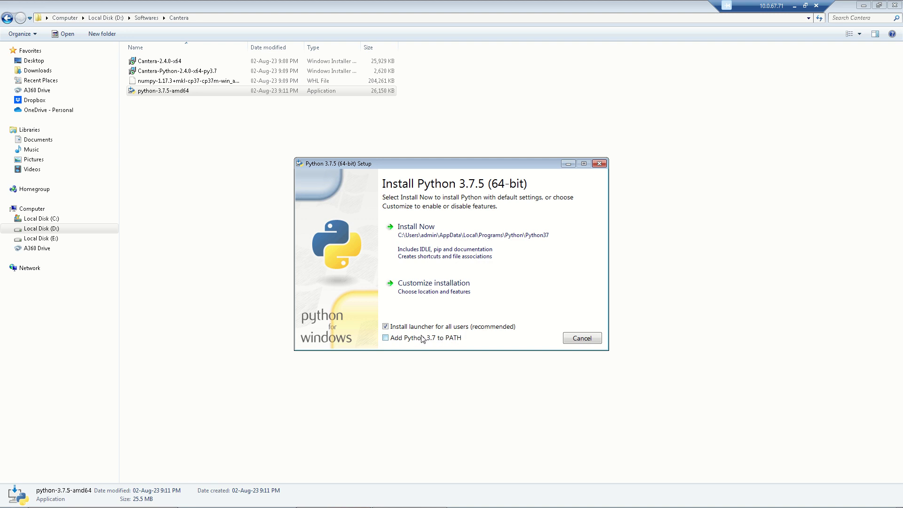
# Step: Install Python 3.7.5 with the default settings and Python 3.7 added to PATH, then close the setup
pyautogui.click(385, 337)
pyautogui.click(423, 239)
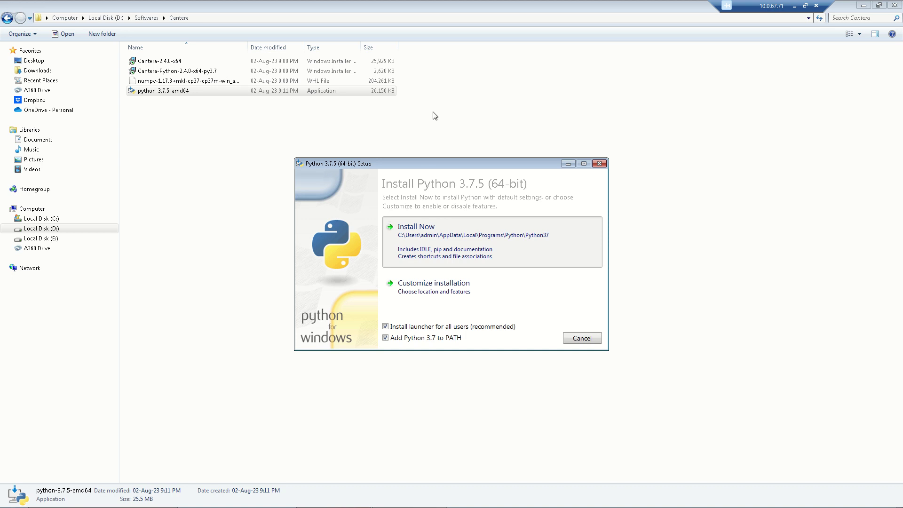
pyautogui.moveTo(449, 4)
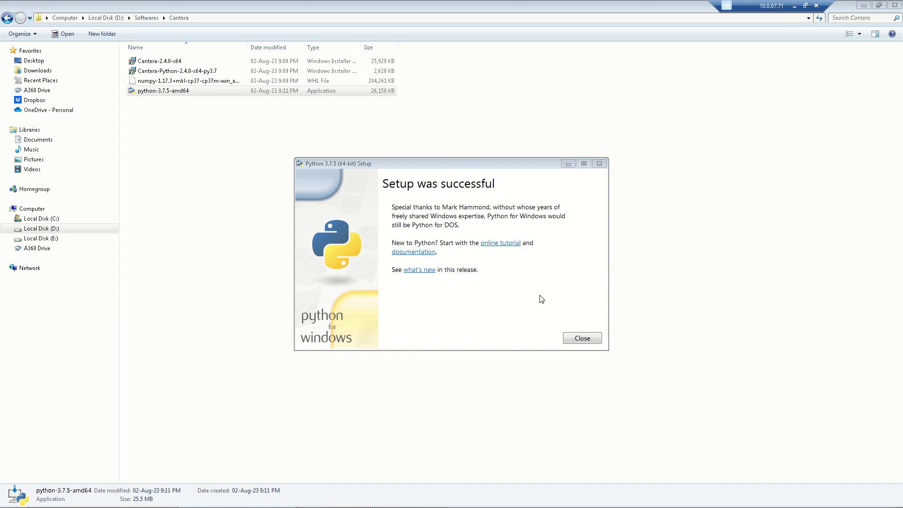
pyautogui.click(582, 339)
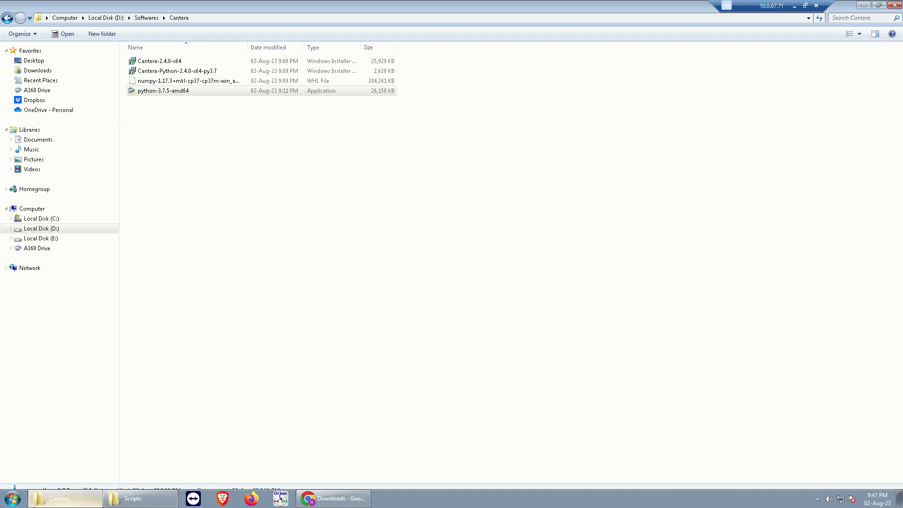
# Step: Open Command Prompt as administrator and change to the root of drive C with cd\
pyautogui.click(13, 498)
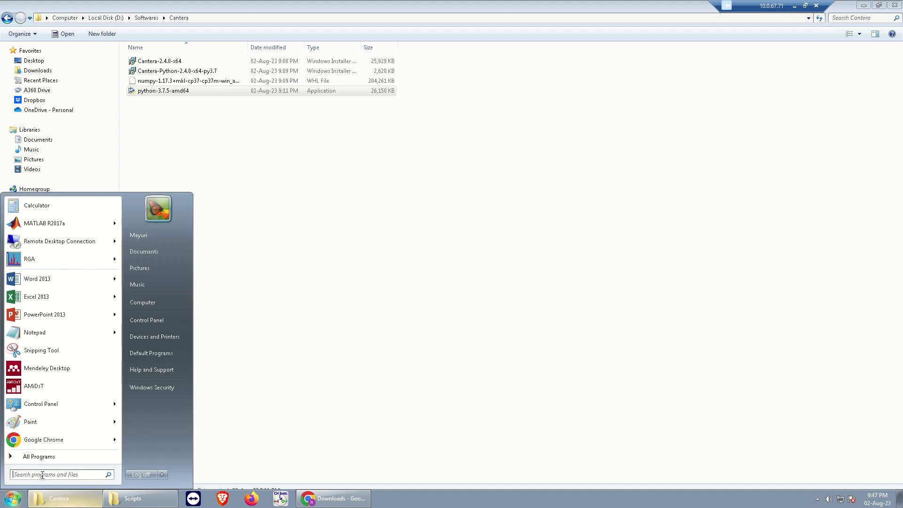
pyautogui.write('cmd')
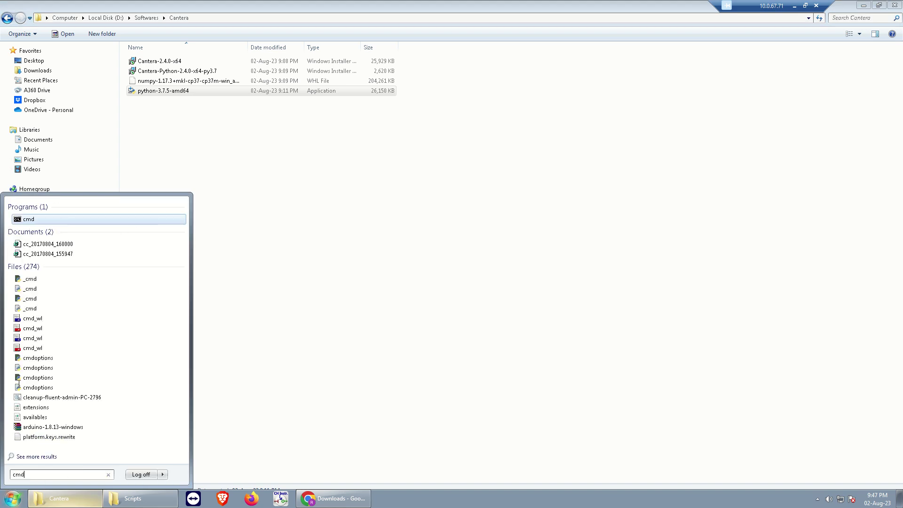
pyautogui.rightClick(29, 219)
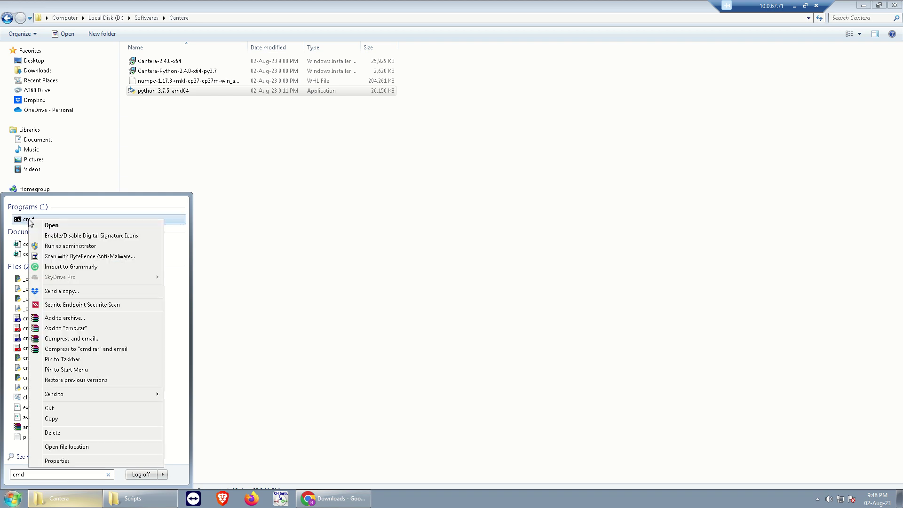
pyautogui.click(58, 246)
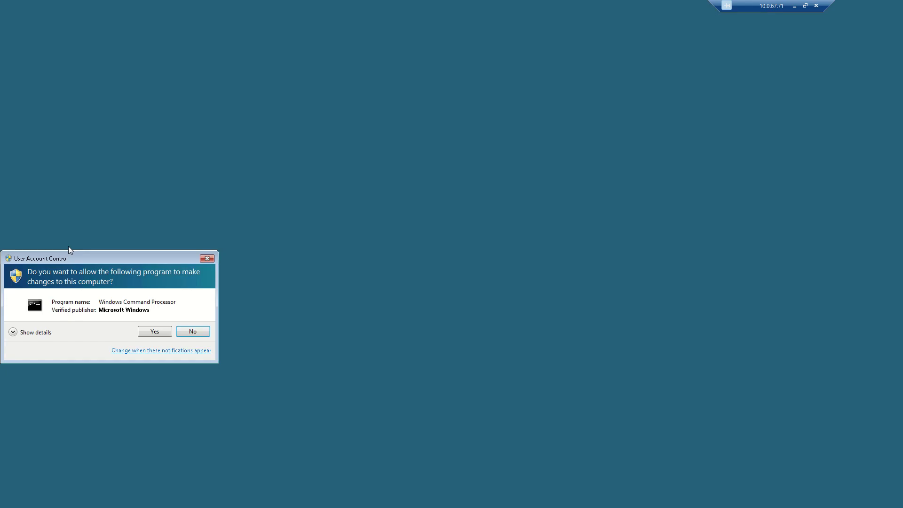
pyautogui.click(156, 332)
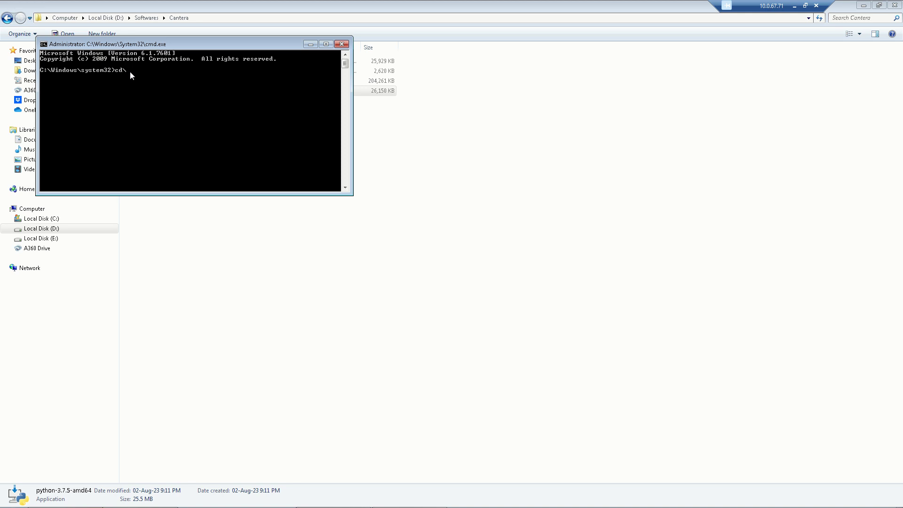
pyautogui.press('Return')
# Step: Browse to the folder C:\Users\admin\AppData\Local in a new Explorer window
pyautogui.moveTo(74, 506)
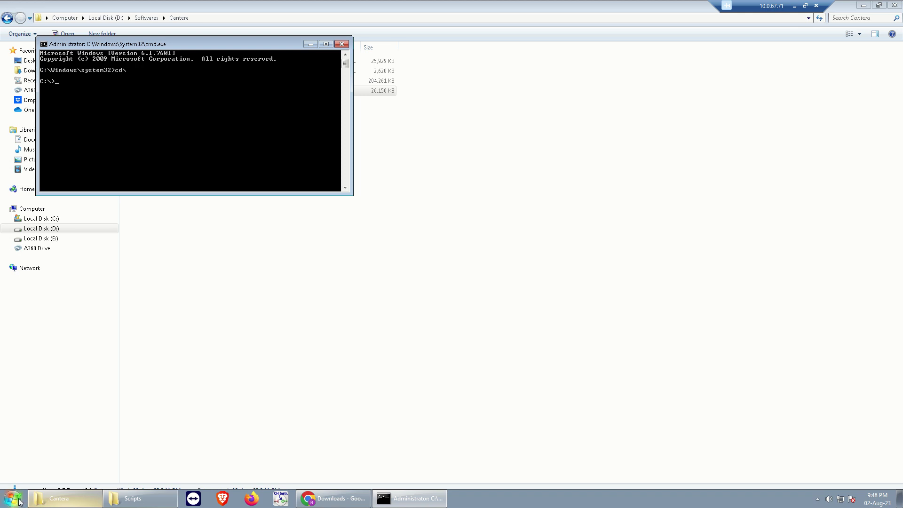
pyautogui.click(47, 502)
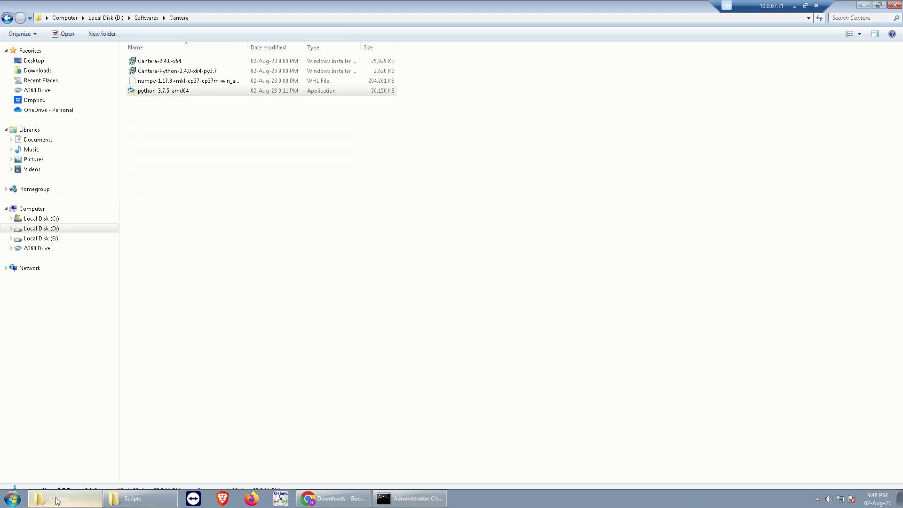
pyautogui.click(17, 503)
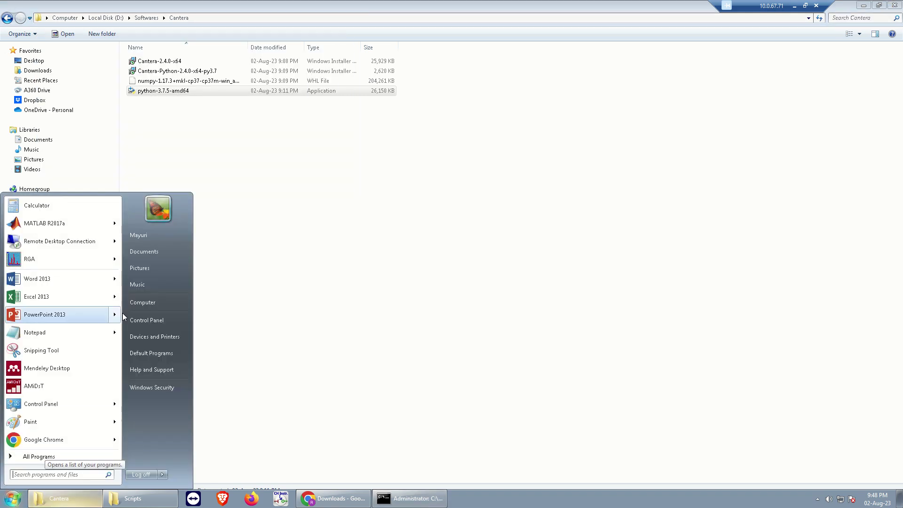
pyautogui.click(133, 303)
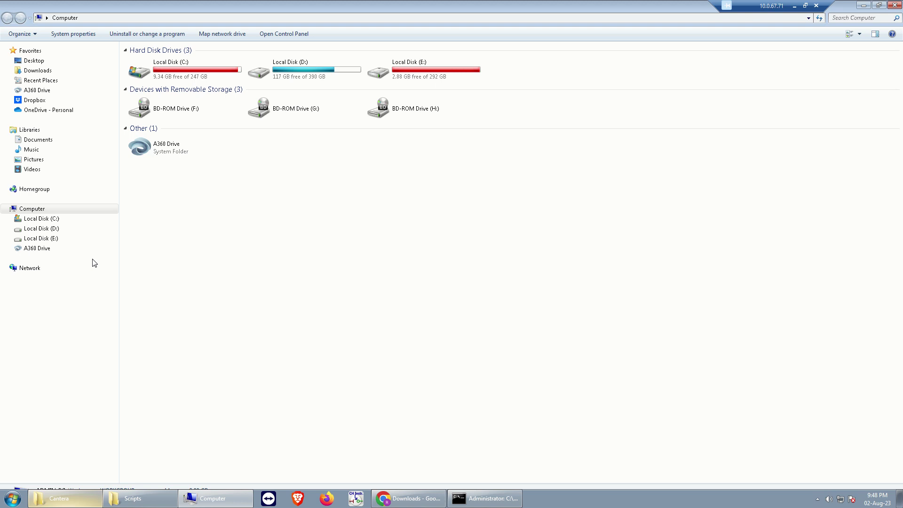
pyautogui.click(55, 219)
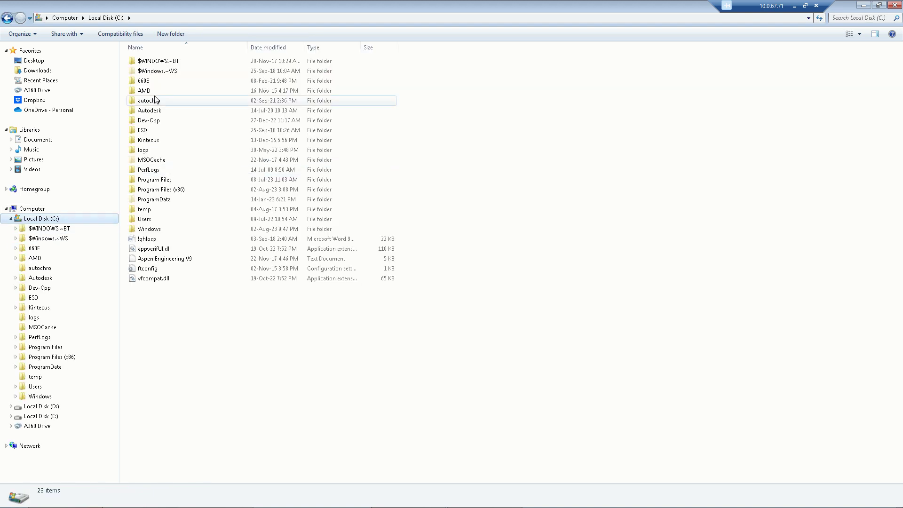
pyautogui.doubleClick(146, 220)
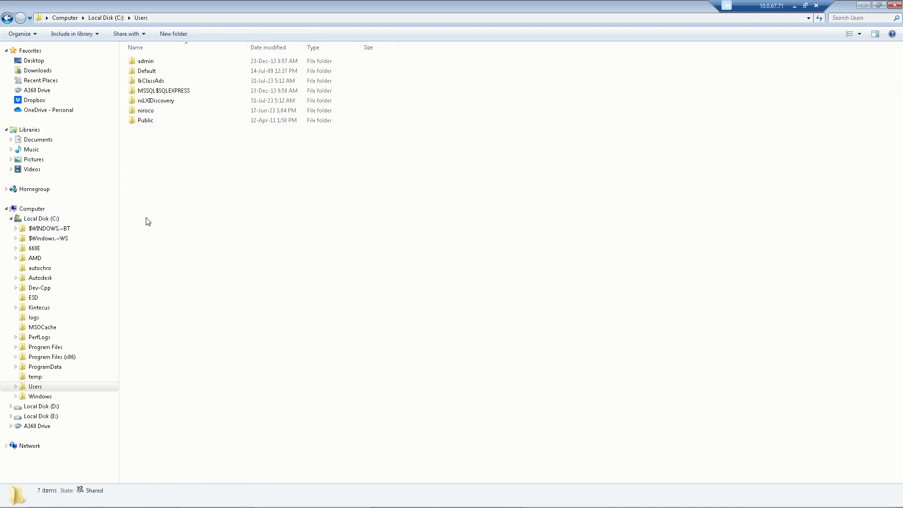
pyautogui.doubleClick(151, 65)
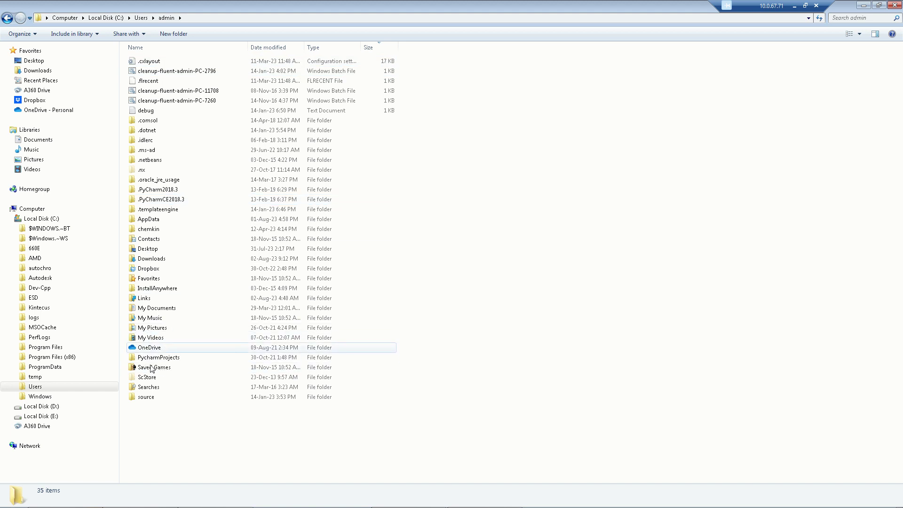
pyautogui.doubleClick(152, 219)
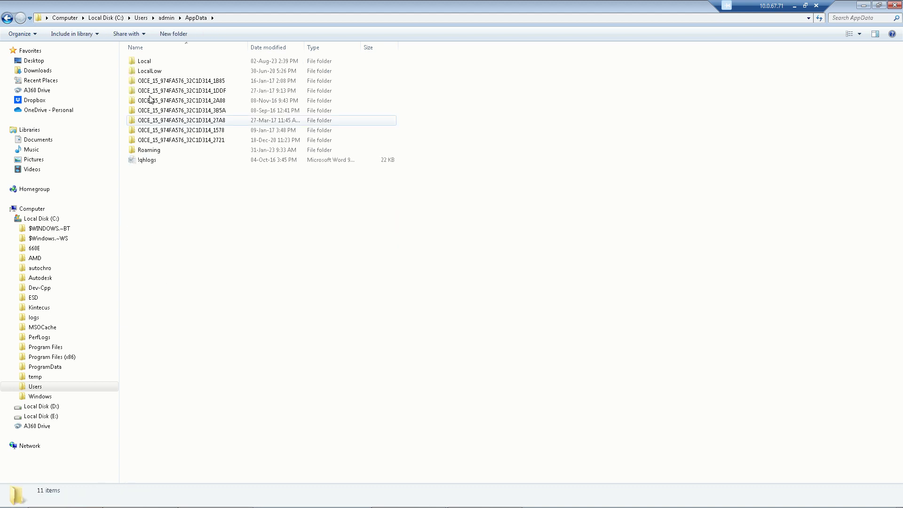
pyautogui.doubleClick(147, 63)
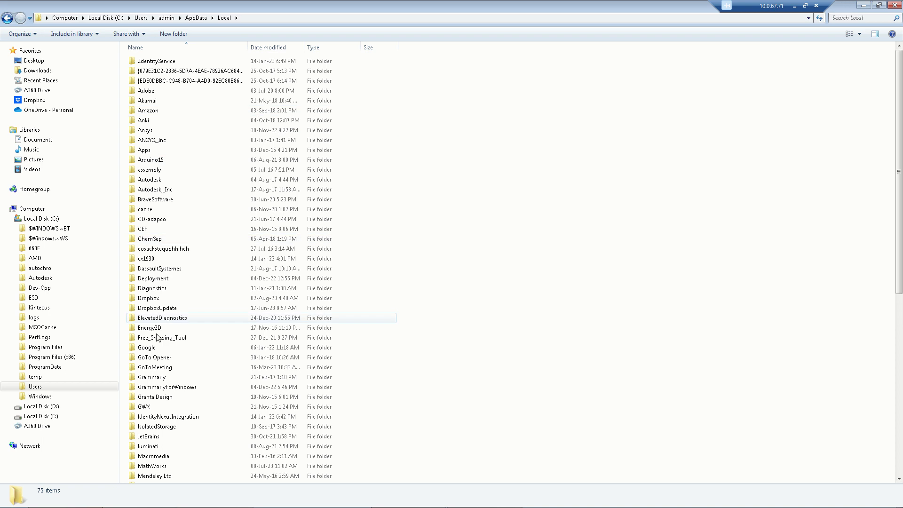
# Step: Open the Programs\Python\Python37\Scripts folder inside the Local folder
pyautogui.scroll(-4, 152, 329)
pyautogui.scroll(-5, 153, 367)
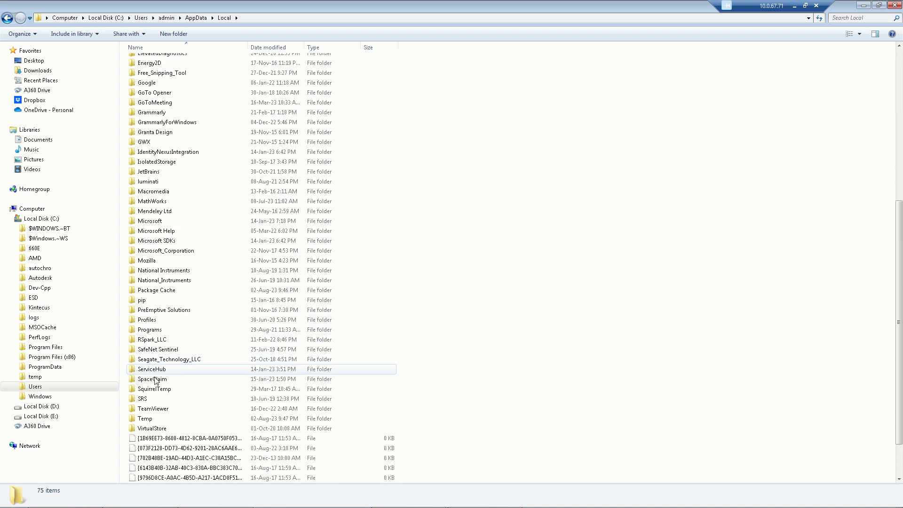
pyautogui.scroll(-2, 152, 368)
pyautogui.doubleClick(150, 281)
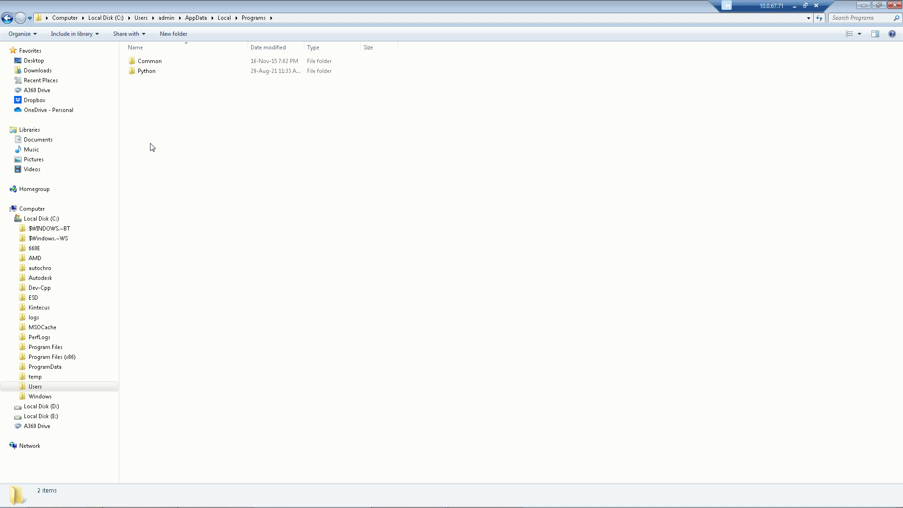
pyautogui.doubleClick(152, 73)
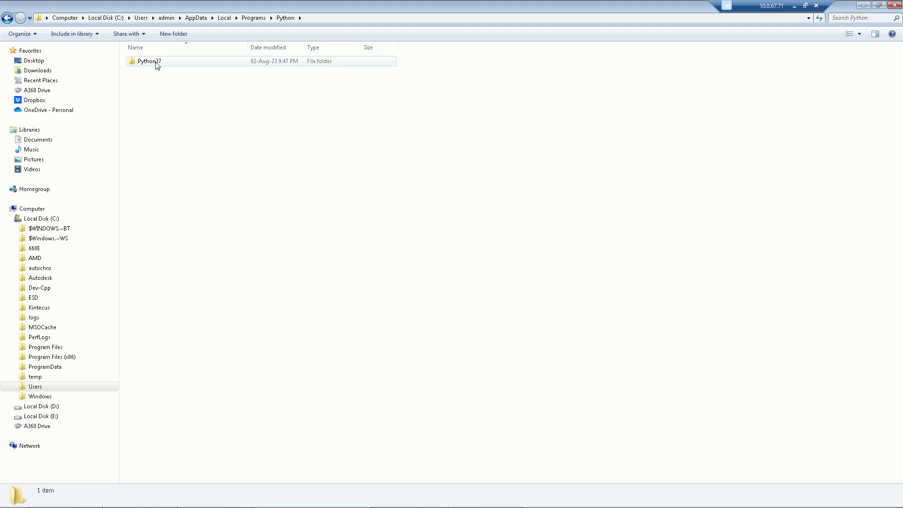
pyautogui.doubleClick(157, 65)
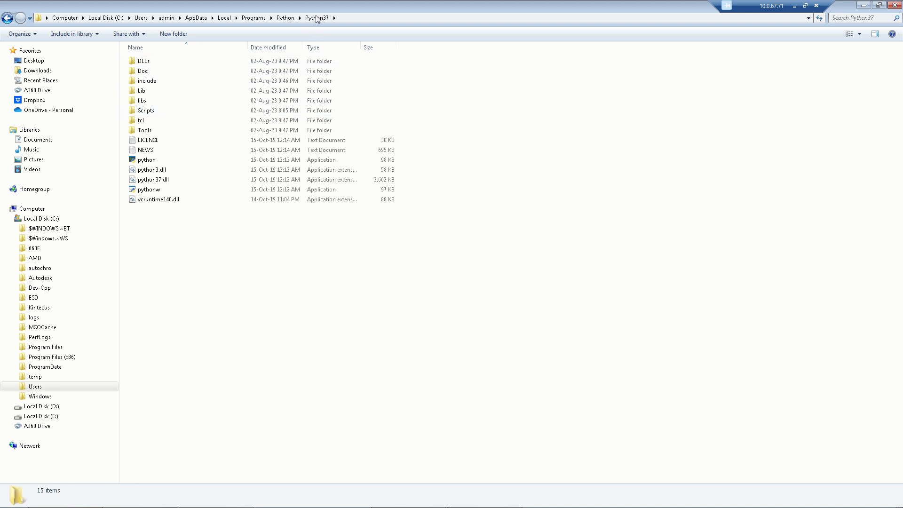
pyautogui.doubleClick(149, 116)
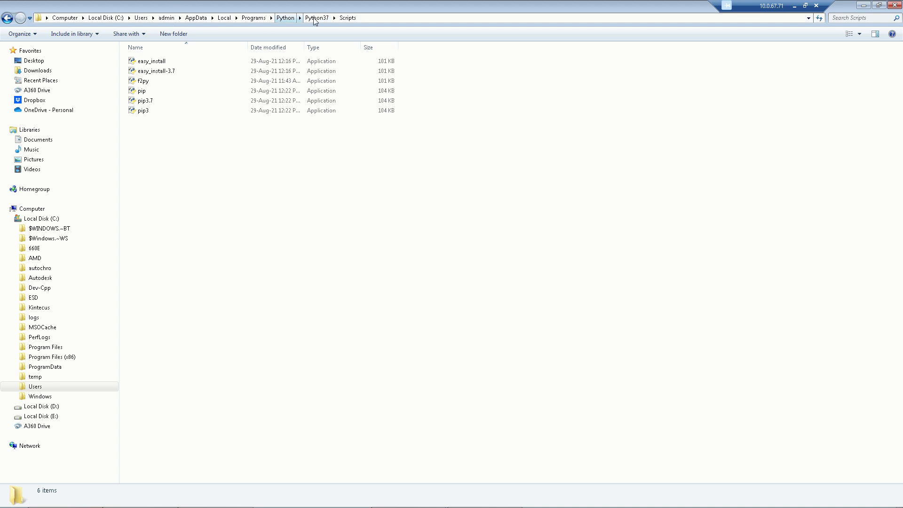
# Step: Using the copied folder paths, enter C:\Users\admin\AppData\Local\Programs\Python\Python37\Scripts\pip.exe install "D:\Softwares\Cantera\ in Command Prompt without running it
pyautogui.click(363, 18)
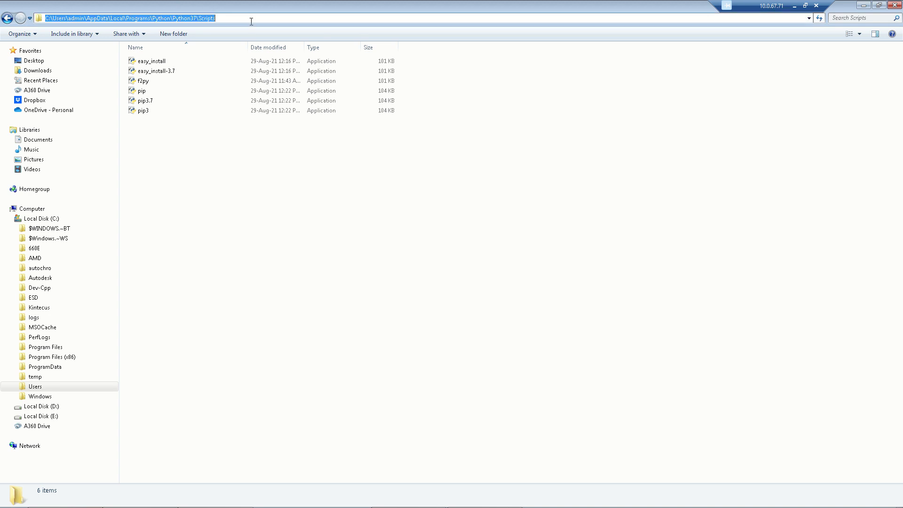
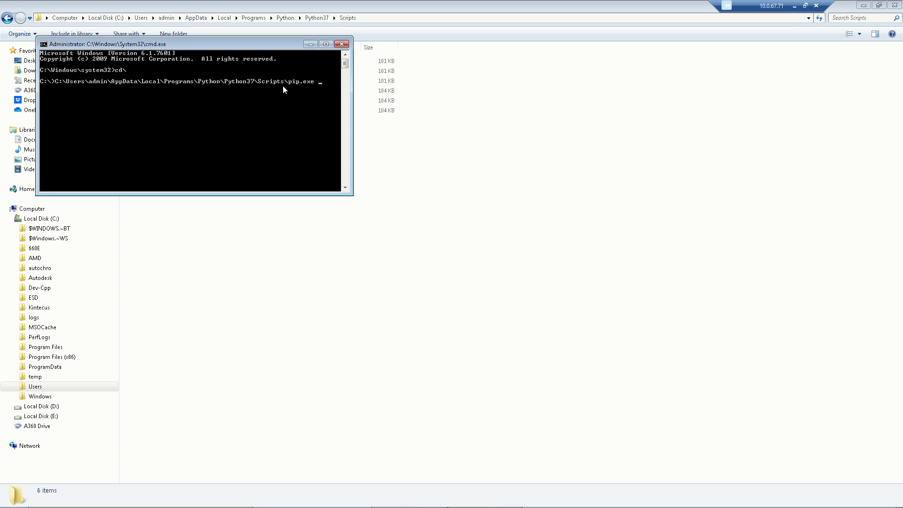
pyautogui.write('install "')
pyautogui.click(89, 499)
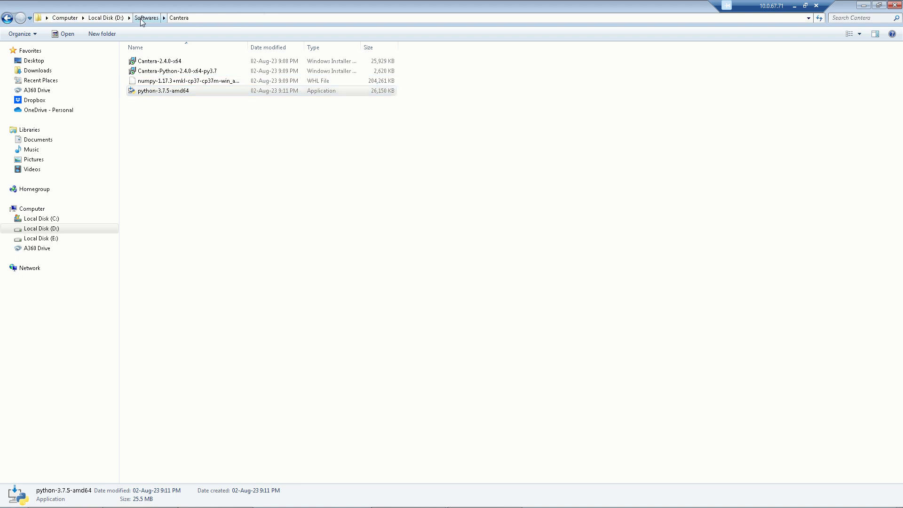
pyautogui.click(200, 17)
pyautogui.press('super+c')
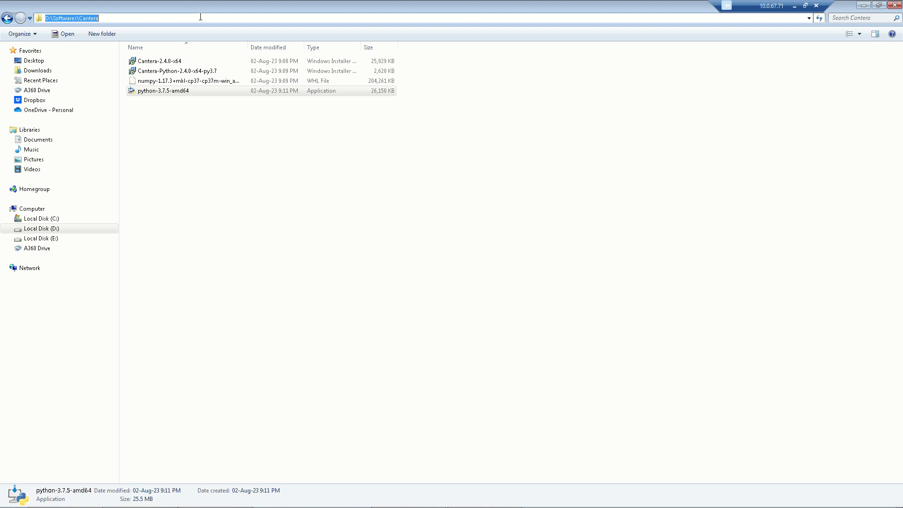
pyautogui.click(484, 498)
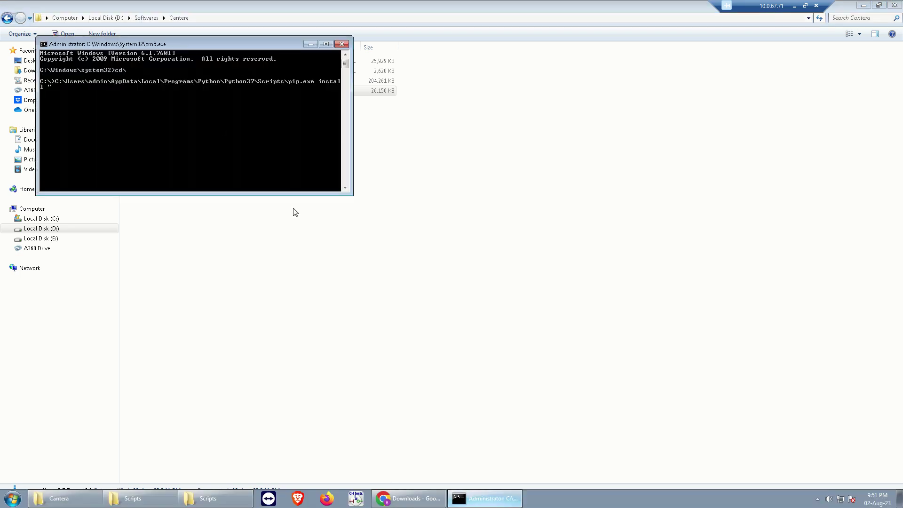
pyautogui.rightClick(54, 94)
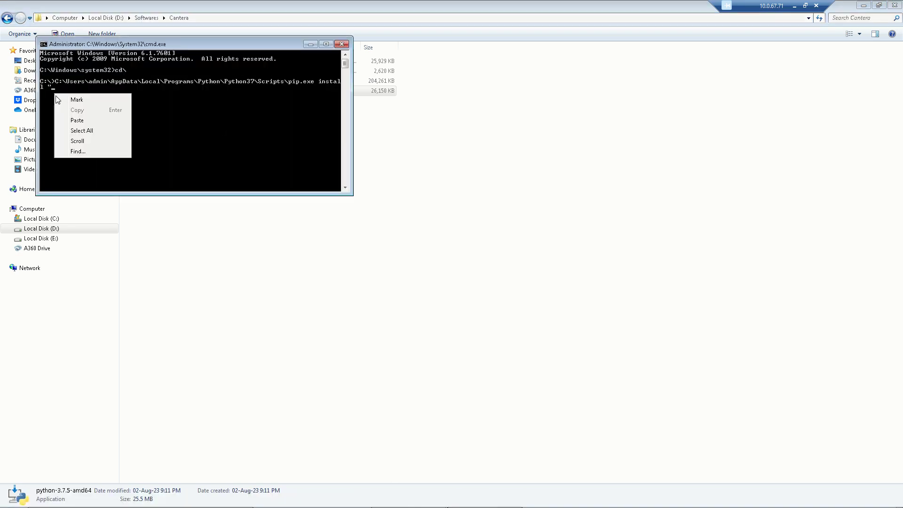
pyautogui.click(77, 118)
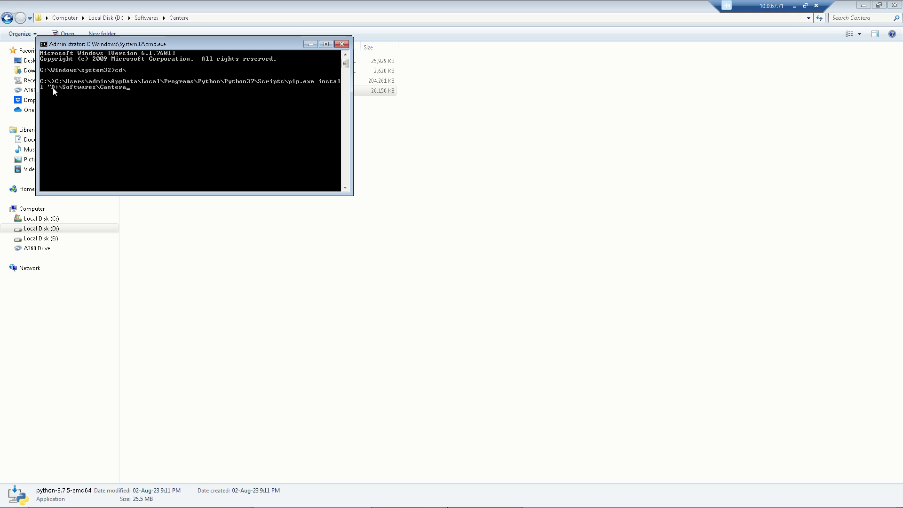
pyautogui.write('\\')
# Step: Copy the full file name of the numpy-1.17.3+mkl wheel in the Cantera folder from its properties
pyautogui.click(417, 184)
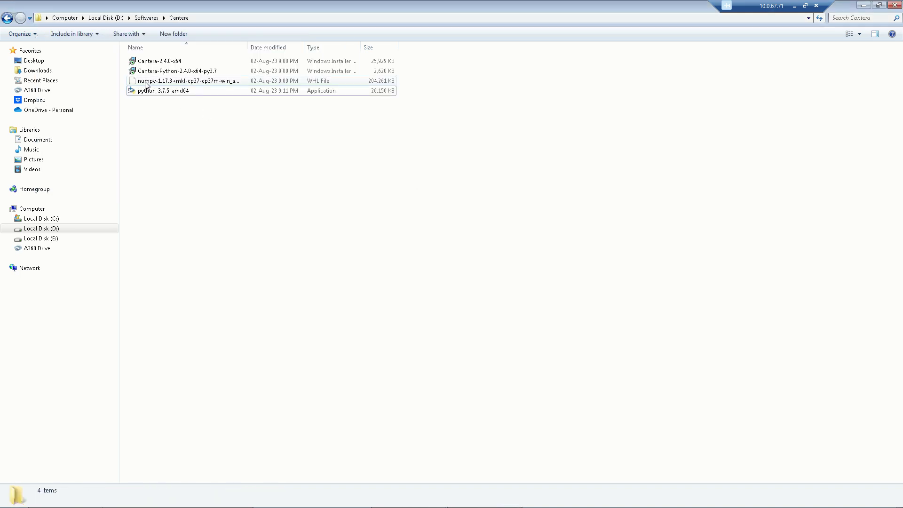
pyautogui.click(223, 83)
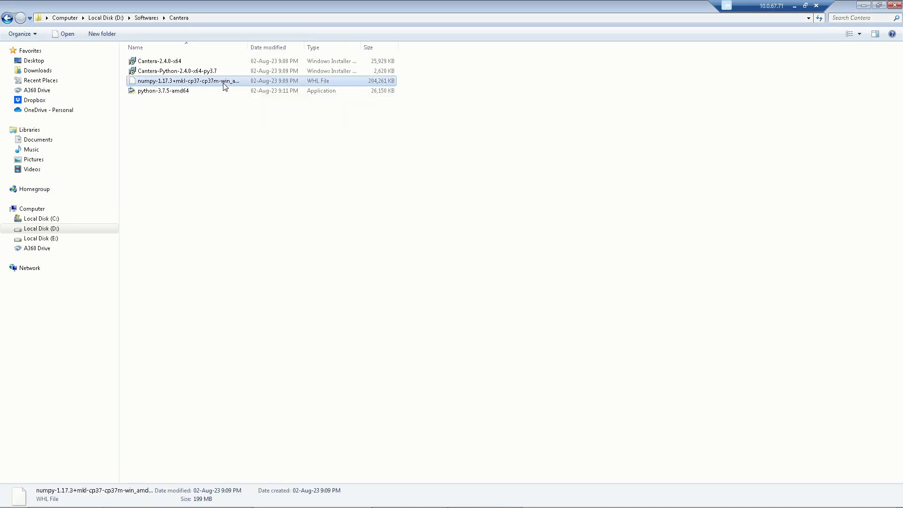
pyautogui.rightClick(180, 85)
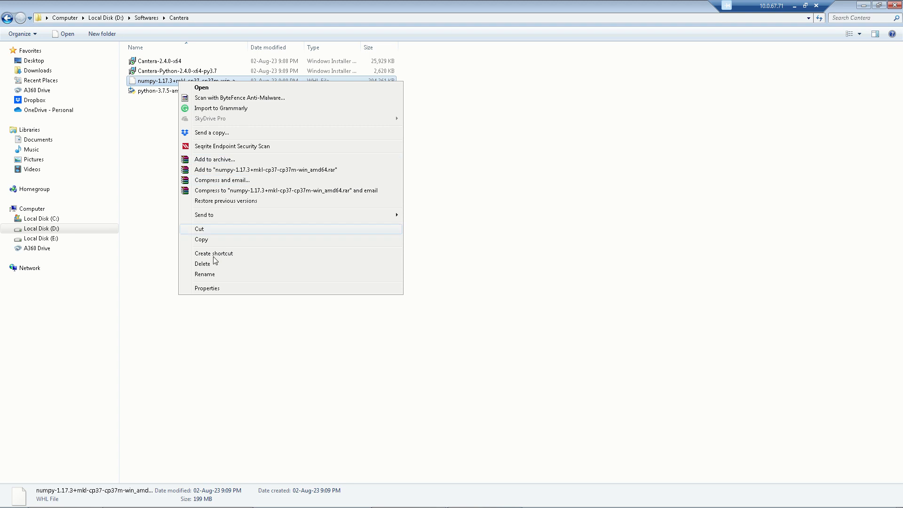
pyautogui.click(207, 288)
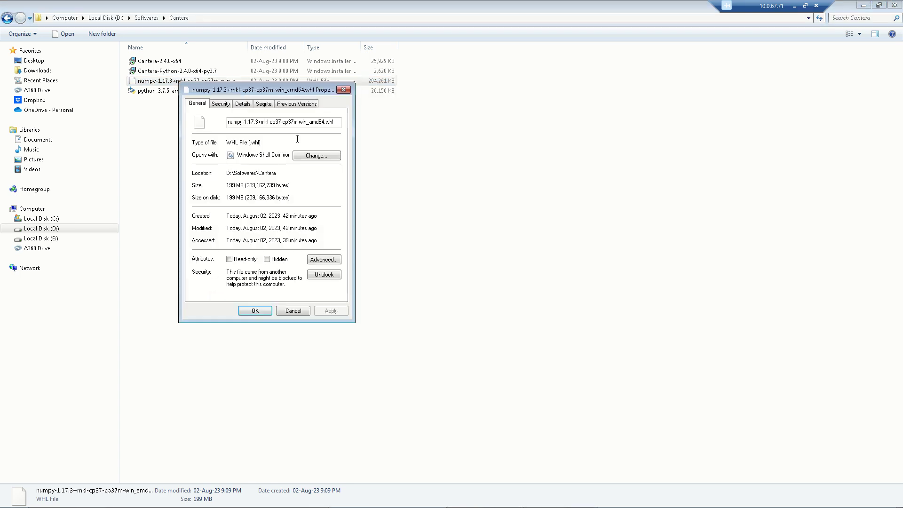
pyautogui.moveTo(328, 124); pyautogui.dragTo(221, 127)
pyautogui.press('super+c')
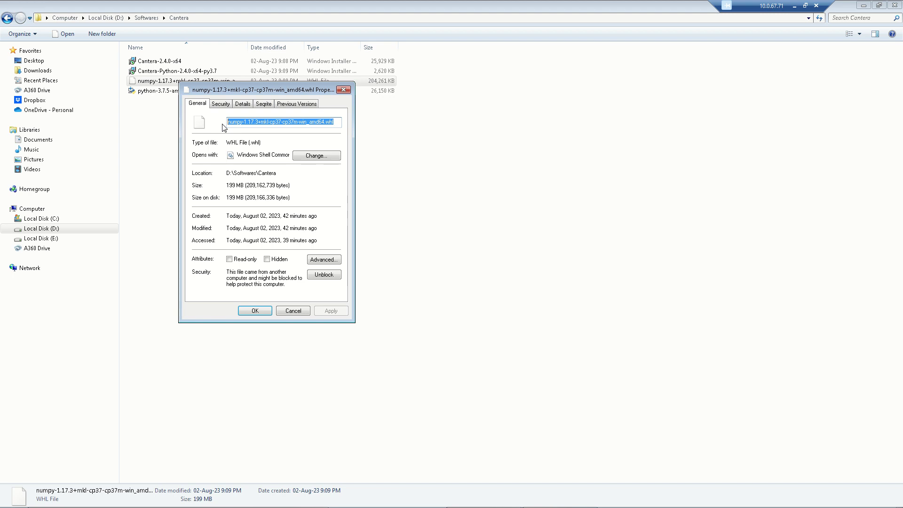
# Step: Complete the pip install command in Command Prompt with numpy-1.17.3+mkl-cp37-cp37m-win_amd64.whl and a closing quotation mark, and run it
pyautogui.moveTo(452, 504)
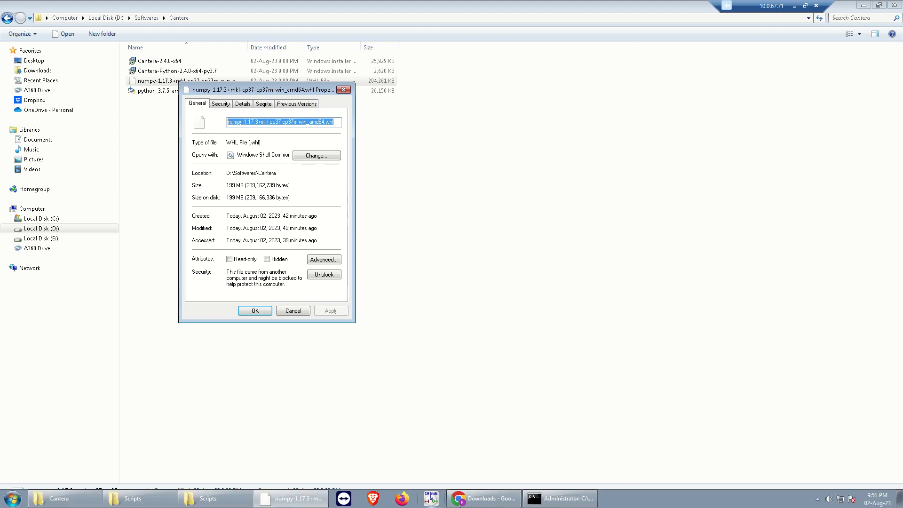
pyautogui.click(541, 500)
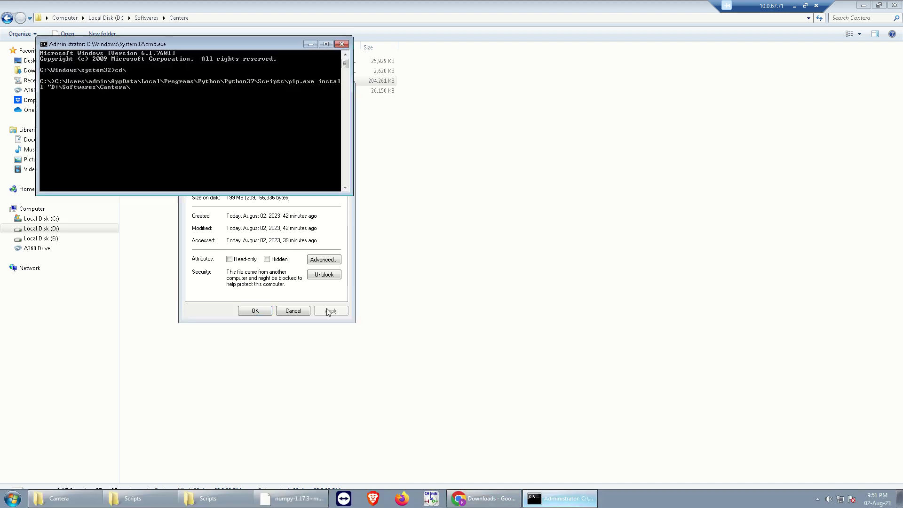
pyautogui.rightClick(157, 97)
pyautogui.click(178, 120)
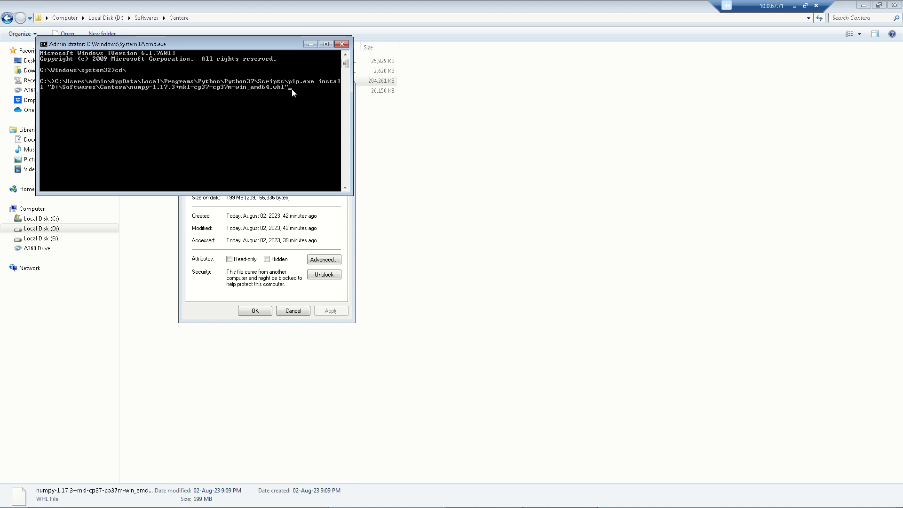
pyautogui.write('"')
pyautogui.press('Return')
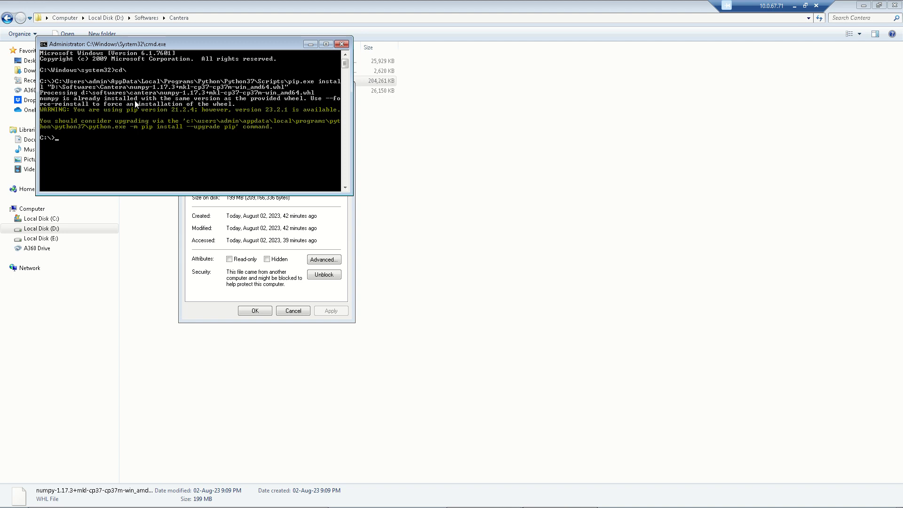
# Step: Launch the Cantera-2.4.0-x64 installer from the D:\Softwares\Cantera folder and allow it to run
pyautogui.moveTo(503, 11)
pyautogui.click(363, 105)
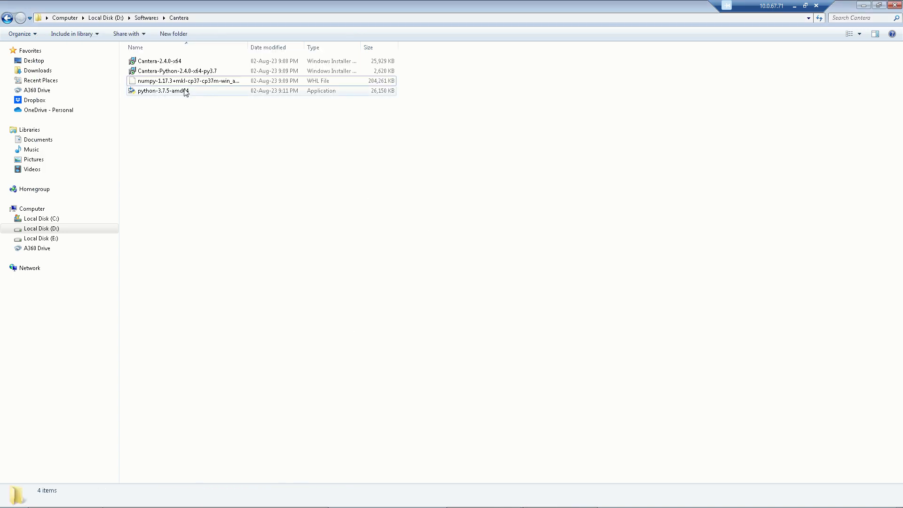
pyautogui.click(157, 63)
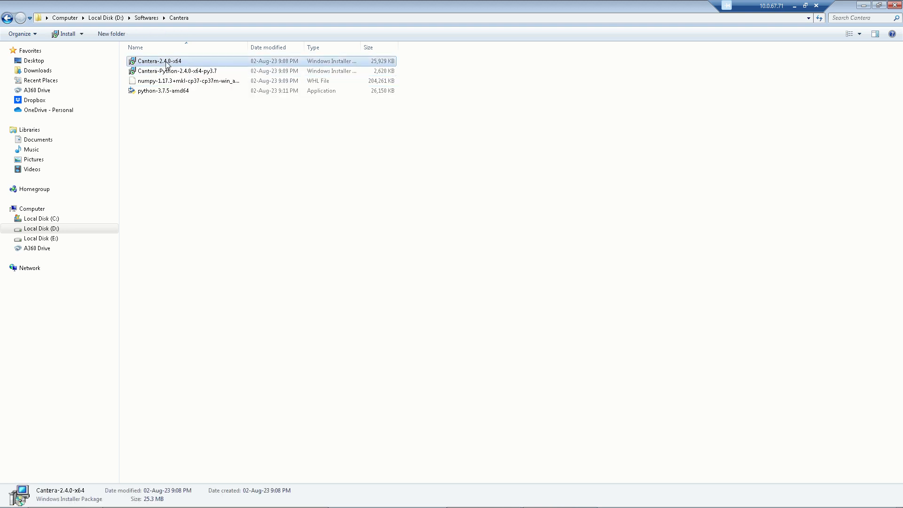
pyautogui.rightClick(168, 64)
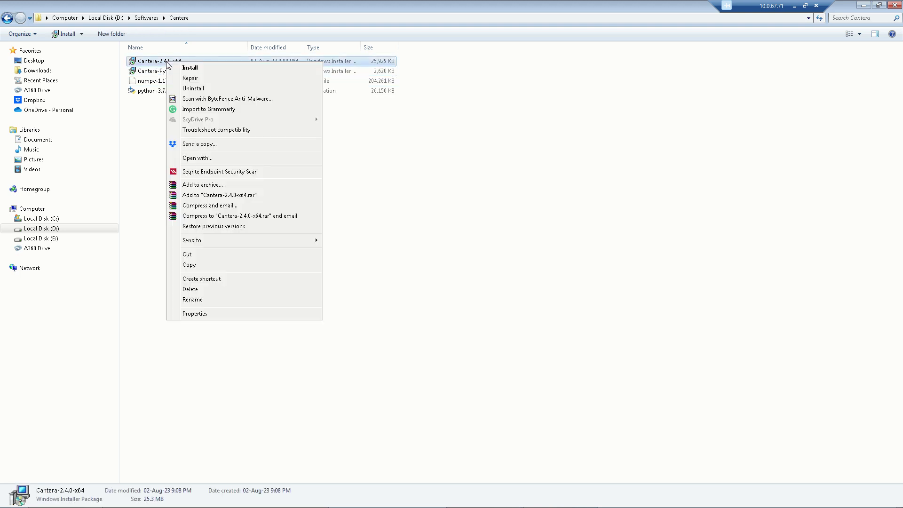
pyautogui.click(186, 69)
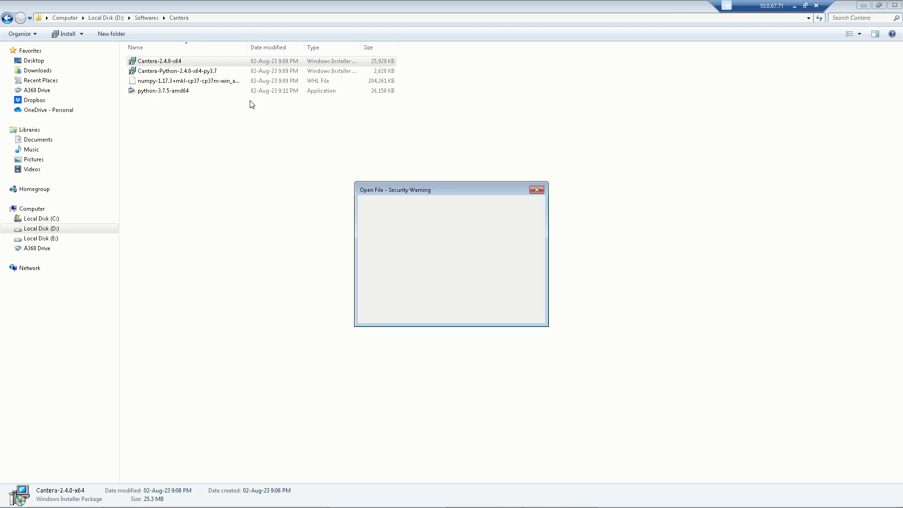
pyautogui.click(475, 268)
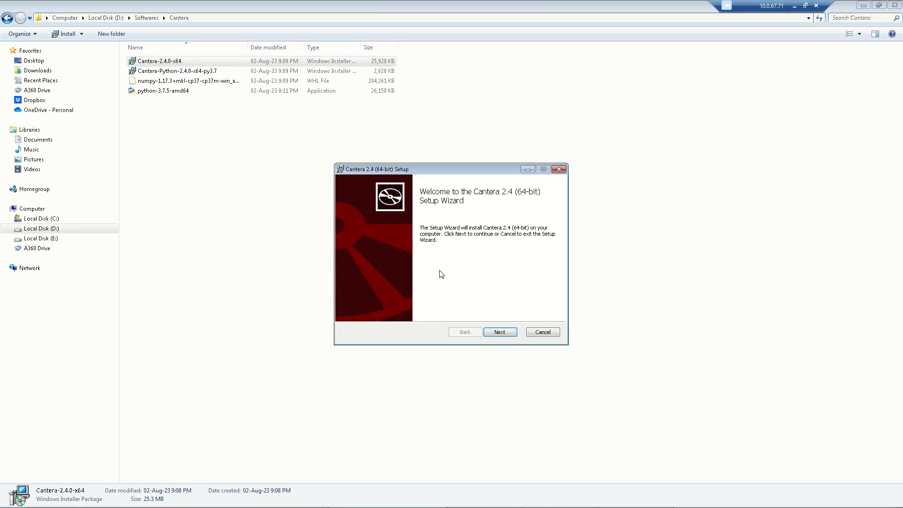
# Step: Accept the license agreement and install Cantera 2.4 (64-bit) with the default features in C:\Program Files\Cantera\, approving the system changes
pyautogui.click(499, 333)
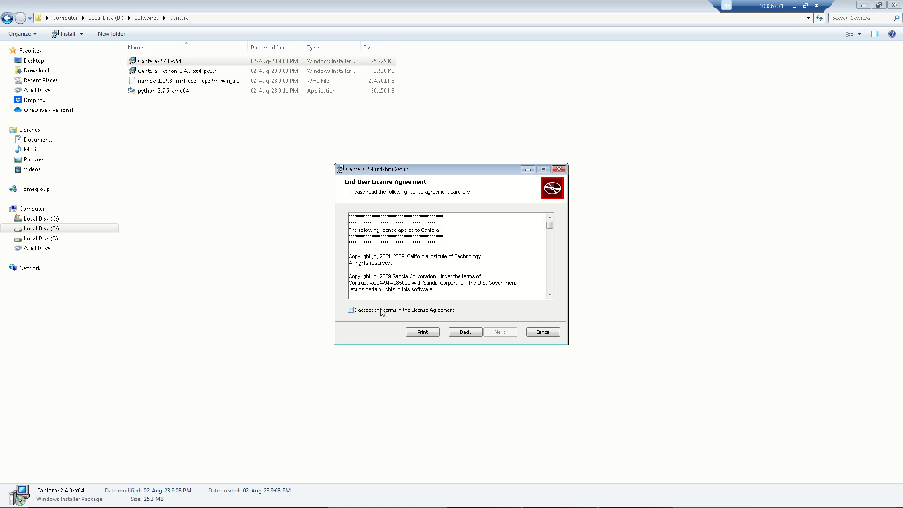
pyautogui.click(350, 310)
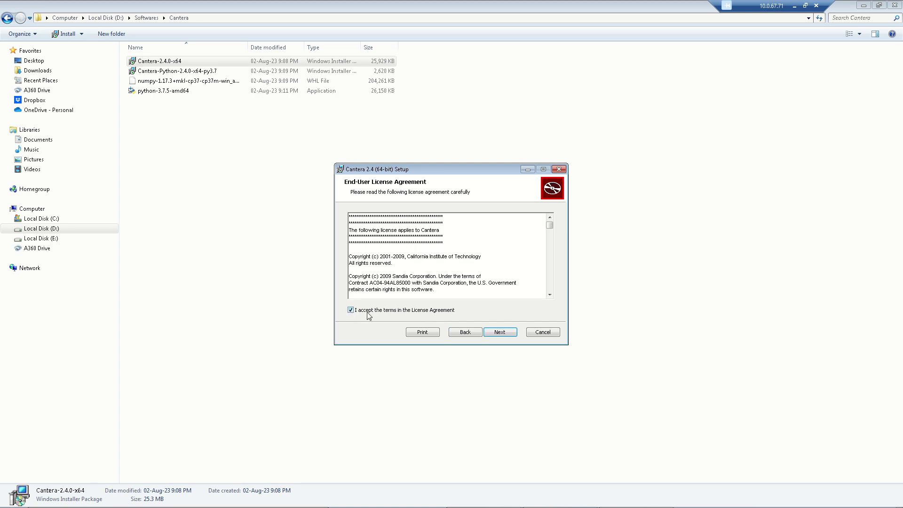
pyautogui.click(498, 333)
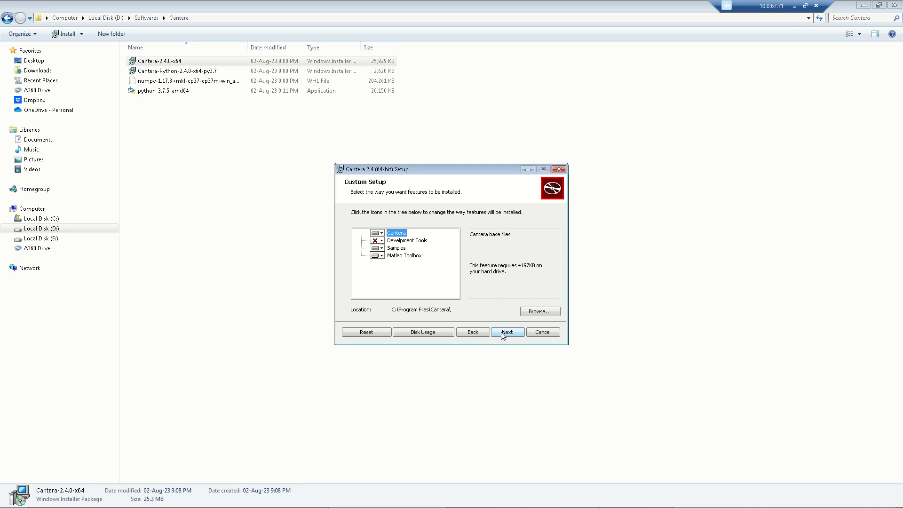
pyautogui.click(503, 332)
pyautogui.click(498, 334)
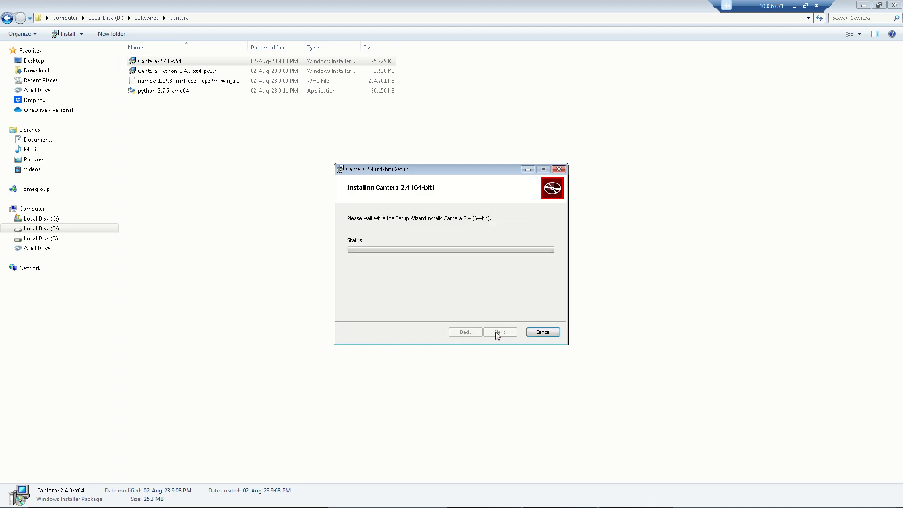
pyautogui.moveTo(434, 5)
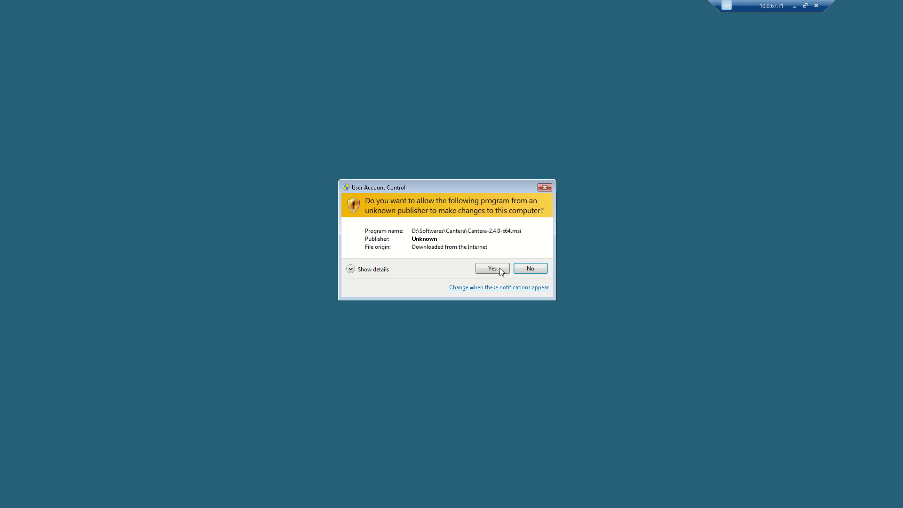
pyautogui.click(501, 272)
pyautogui.moveTo(384, 5)
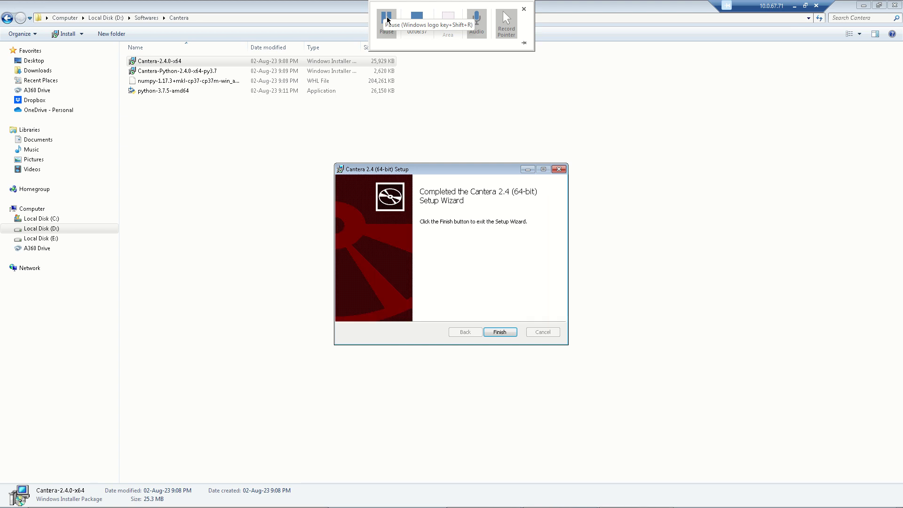
pyautogui.click(498, 334)
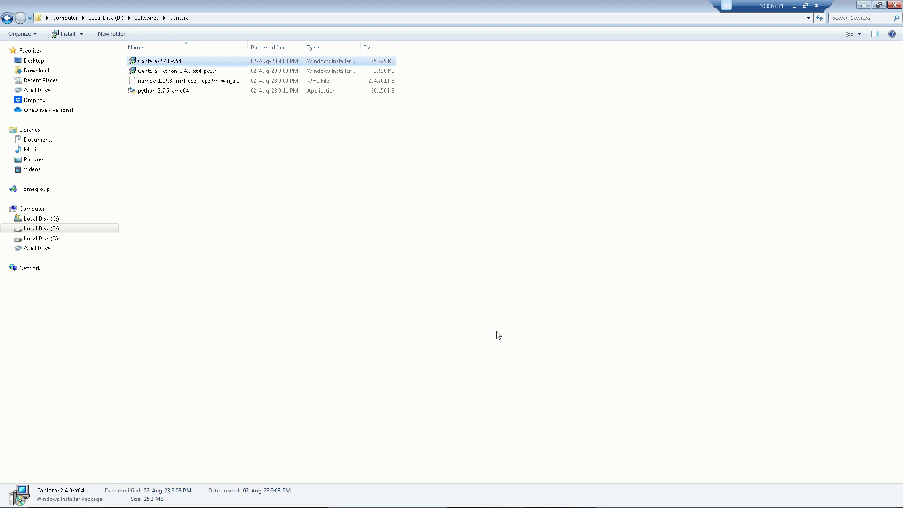
# Step: Run the Cantera-Python-2.4.0-x64-py3.7 installer and install Python 3.7 Cantera-2.4.0 for all users
pyautogui.click(171, 74)
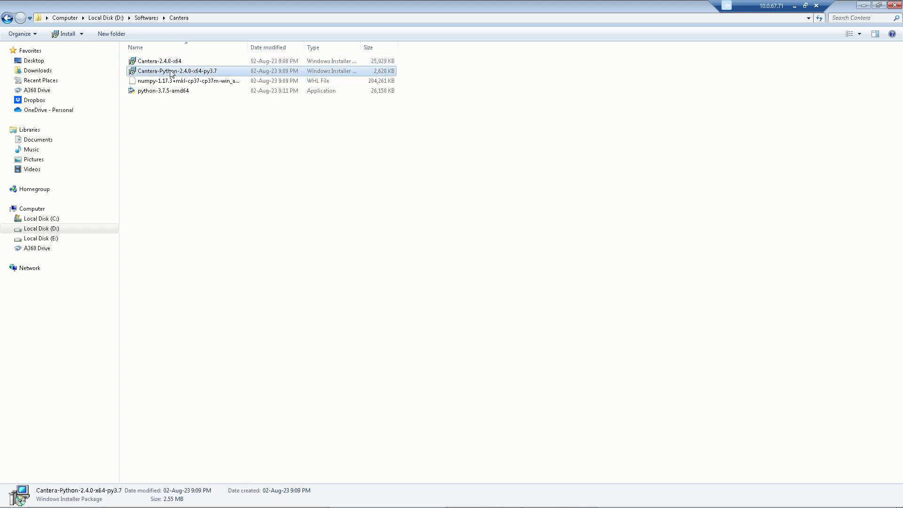
pyautogui.rightClick(172, 73)
pyautogui.click(193, 82)
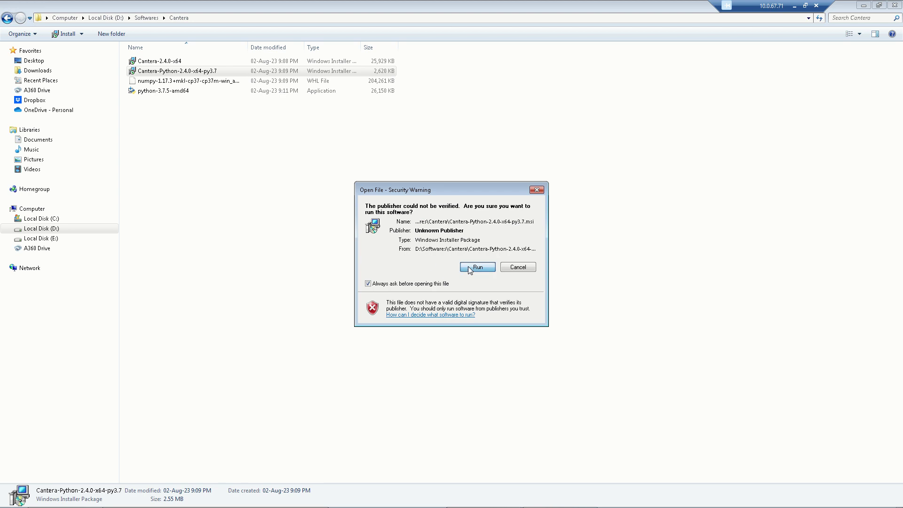
pyautogui.click(467, 268)
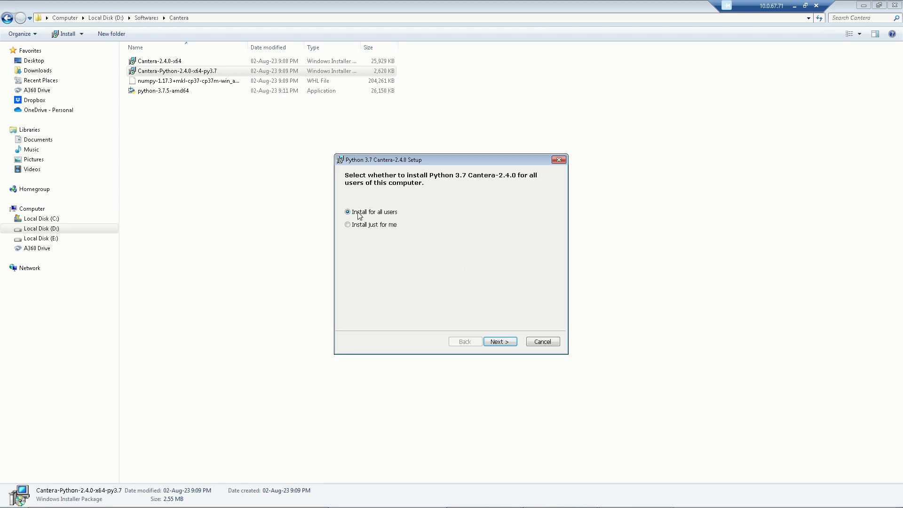
pyautogui.click(491, 341)
pyautogui.click(501, 341)
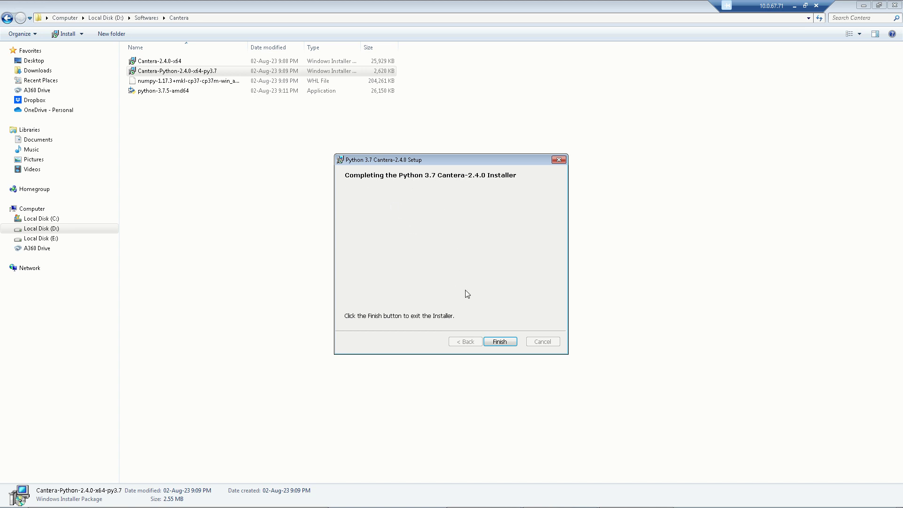
pyautogui.click(498, 342)
# Step: Search Windows for the environment settings and open the environment variables for the current account
pyautogui.moveTo(407, 15)
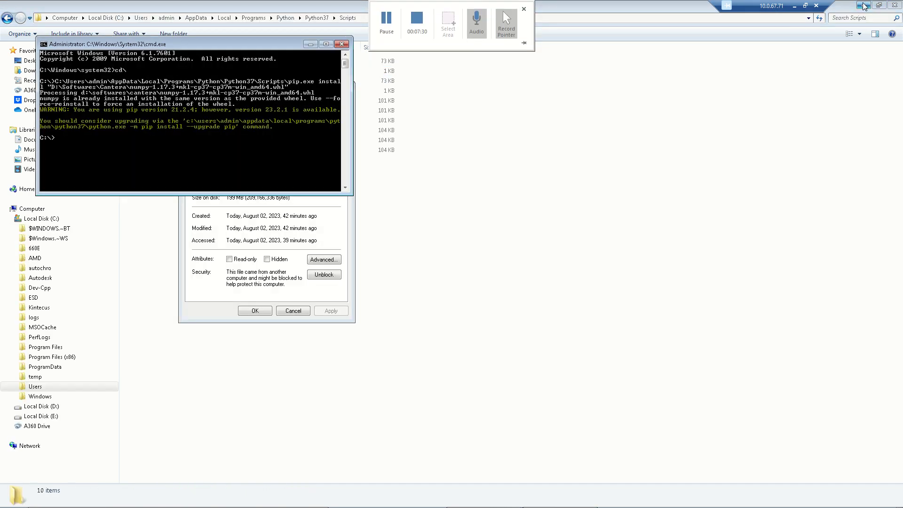
pyautogui.click(13, 498)
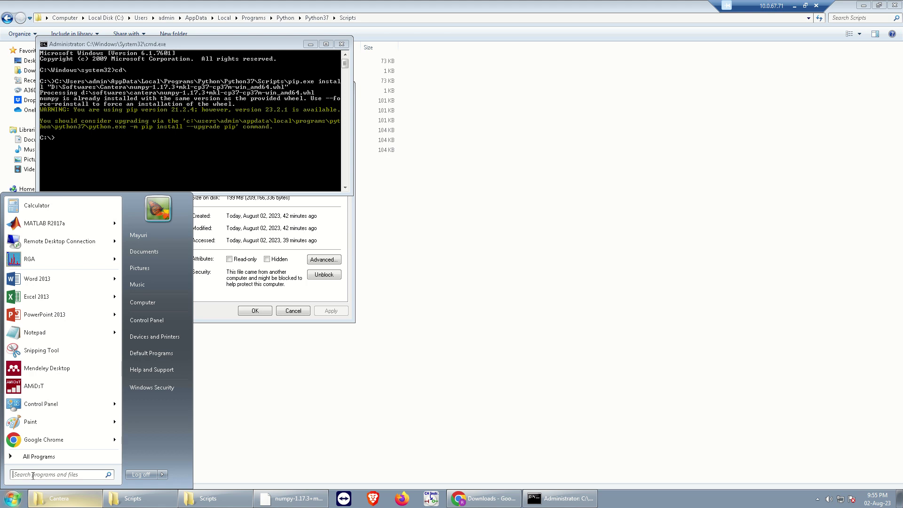
pyautogui.write('envi')
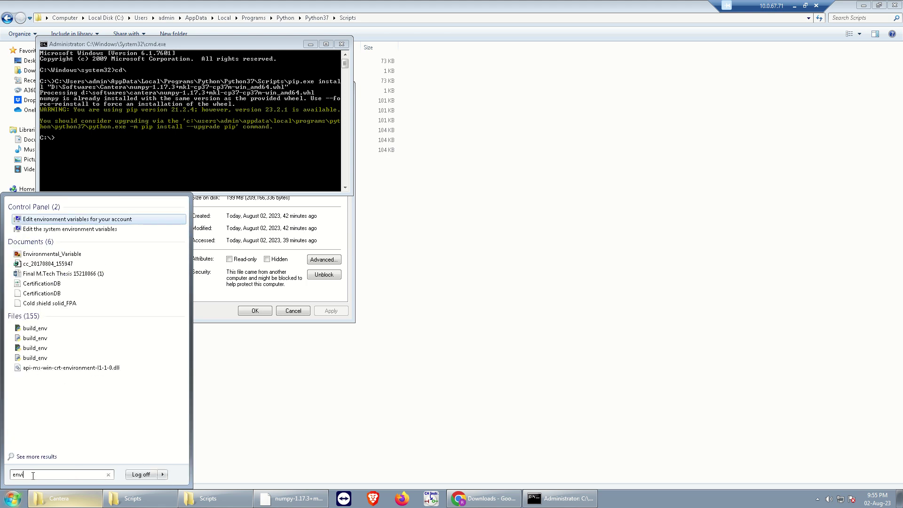
pyautogui.write('ronmen')
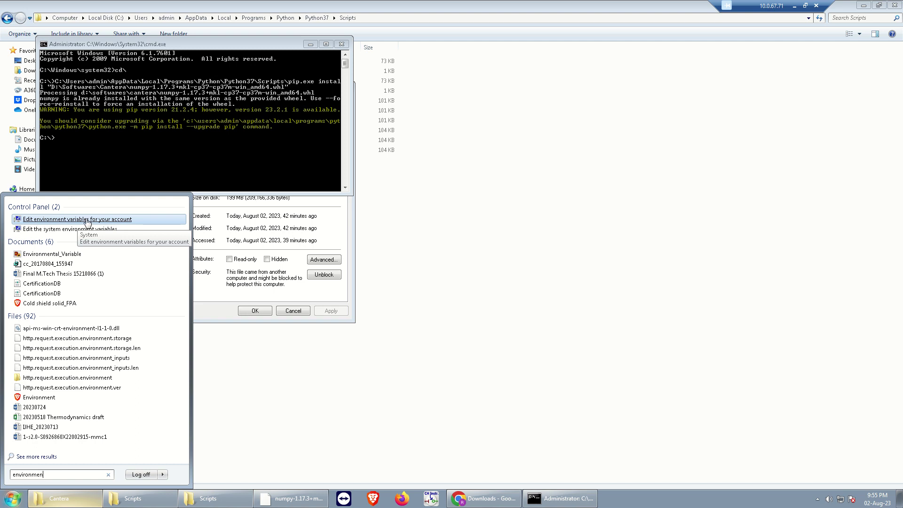
pyautogui.click(111, 223)
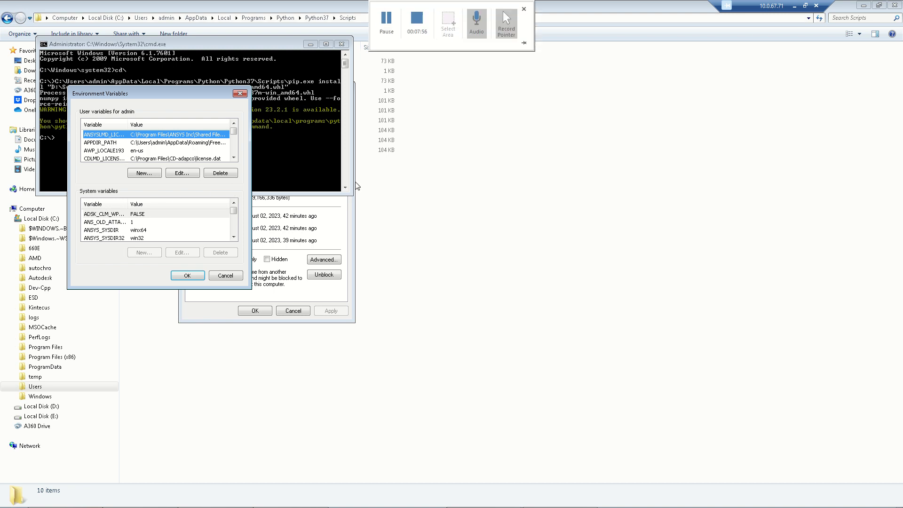
# Step: Start a new user variable named PYTHON_CMD
pyautogui.click(145, 174)
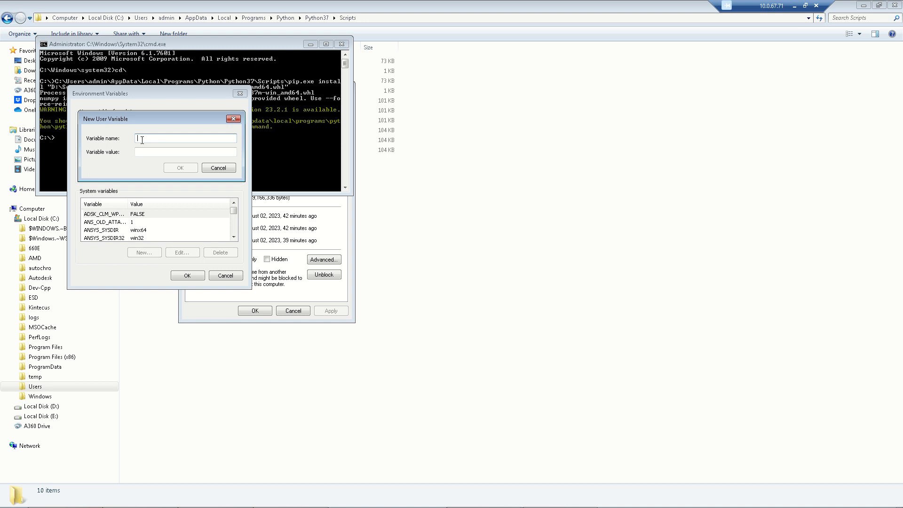
pyautogui.write('PYTHON_')
pyautogui.moveTo(162, 138); pyautogui.dragTo(156, 139)
pyautogui.click(163, 138)
pyautogui.write('D')
pyautogui.click(143, 152)
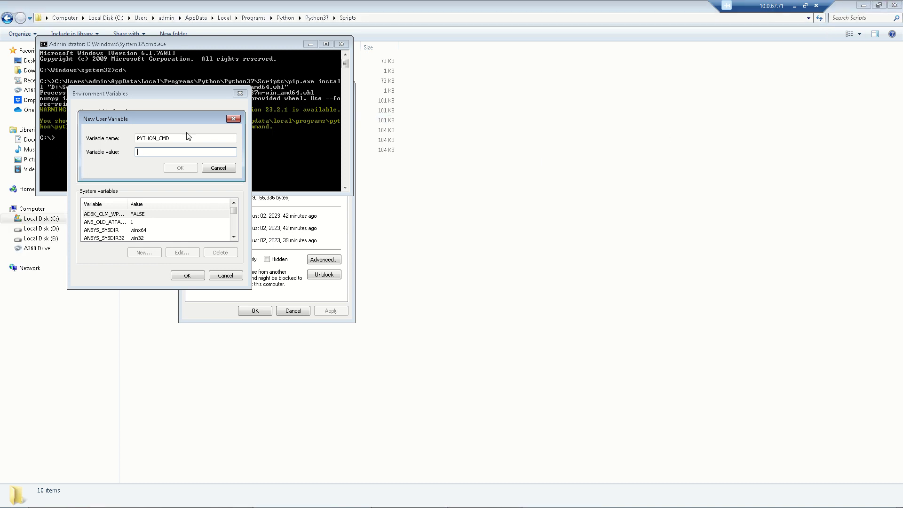
pyautogui.moveTo(426, 4)
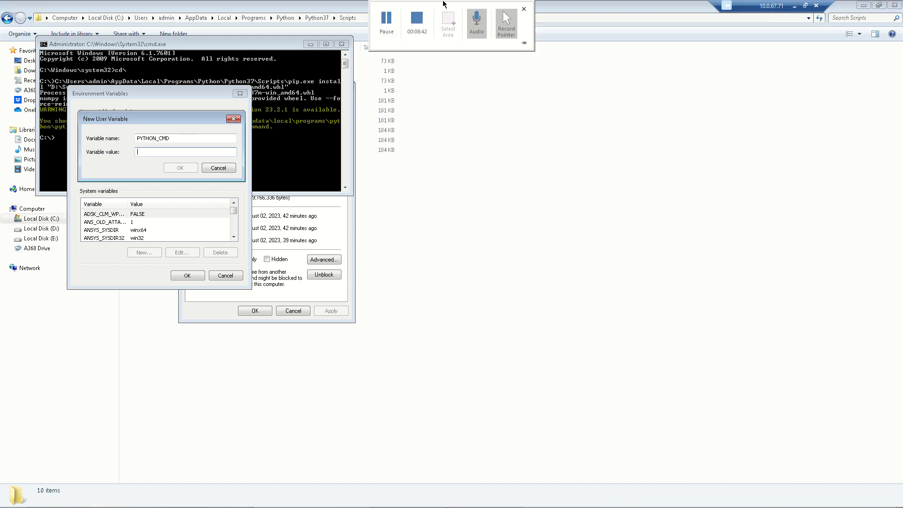
pyautogui.click(393, 26)
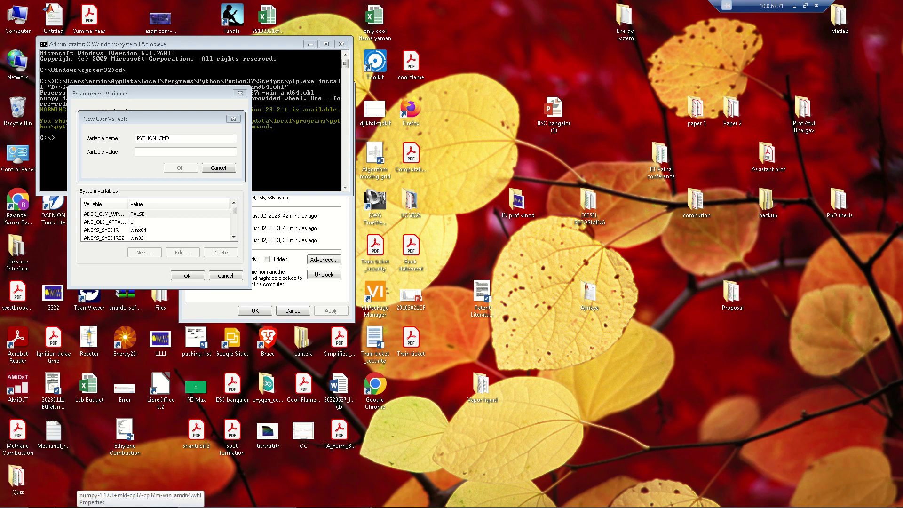
# Step: Switch to the file explorer and browse to the C:\Users\admin folder
pyautogui.click(46, 499)
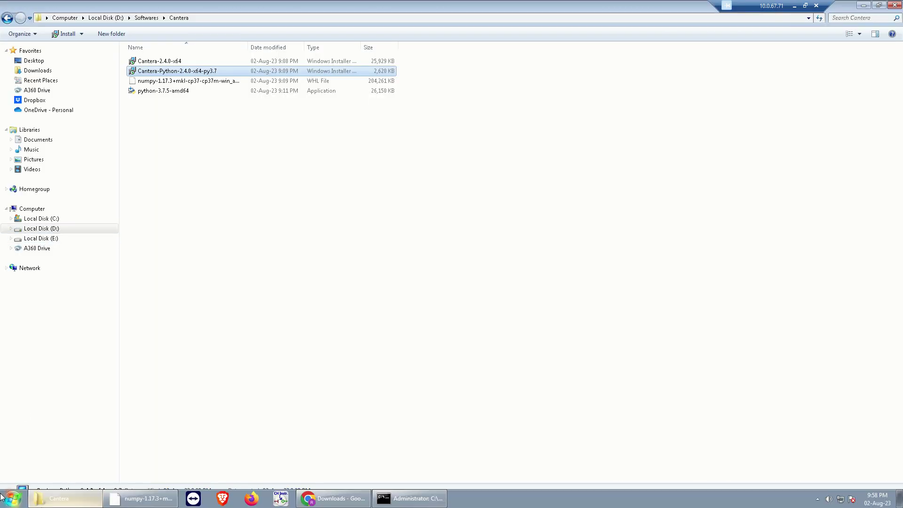
pyautogui.click(11, 498)
pyautogui.click(143, 303)
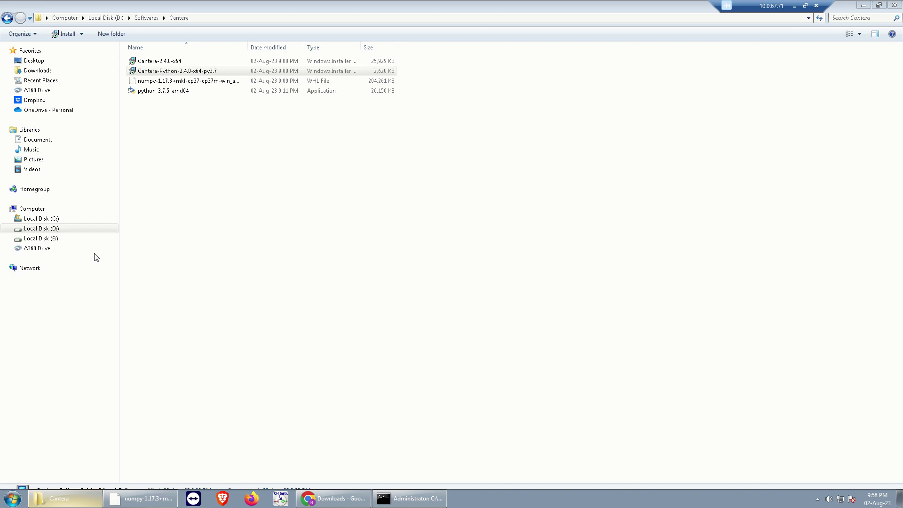
pyautogui.click(34, 218)
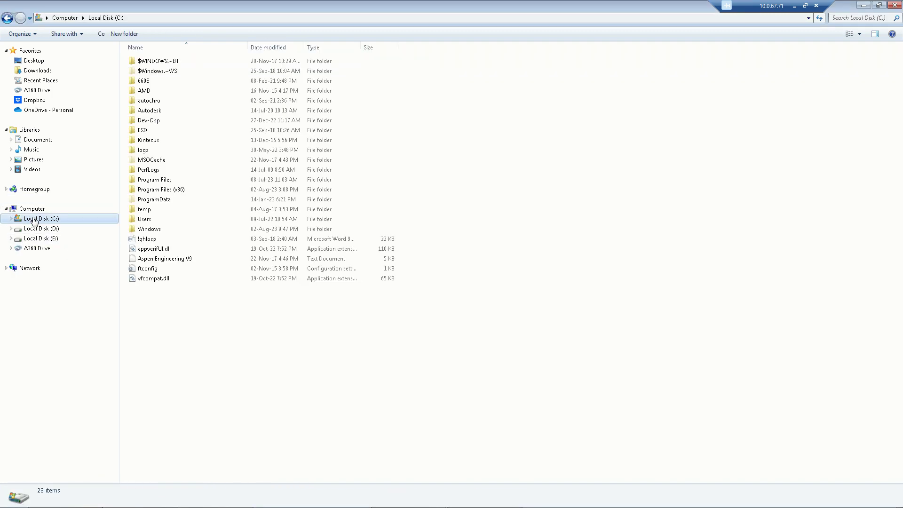
pyautogui.click(146, 221)
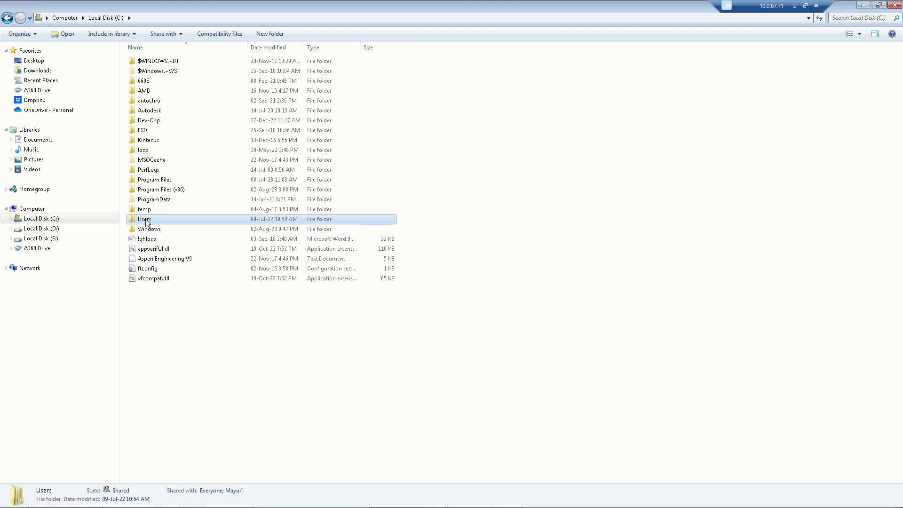
pyautogui.doubleClick(146, 221)
pyautogui.click(144, 63)
pyautogui.doubleClick(145, 63)
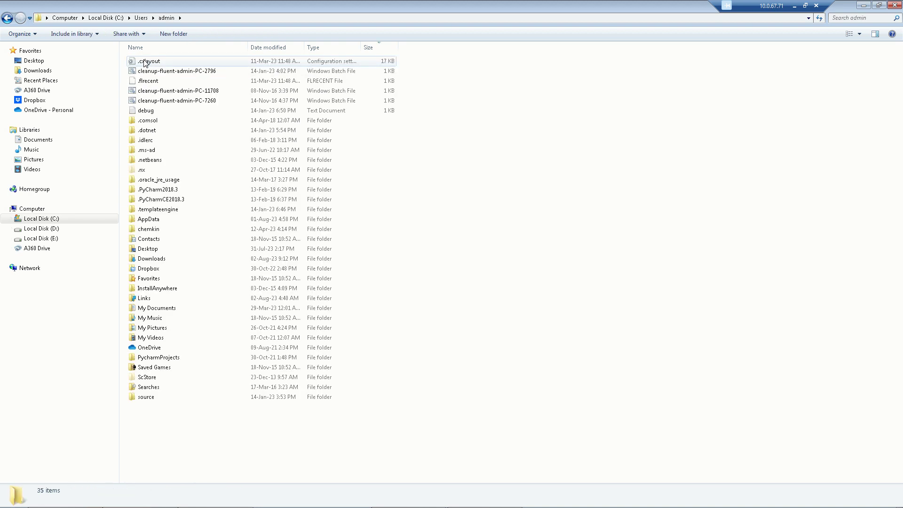
# Step: Go into AppData\Local\Programs\Python\Python37 and copy the folder's full path
pyautogui.doubleClick(148, 222)
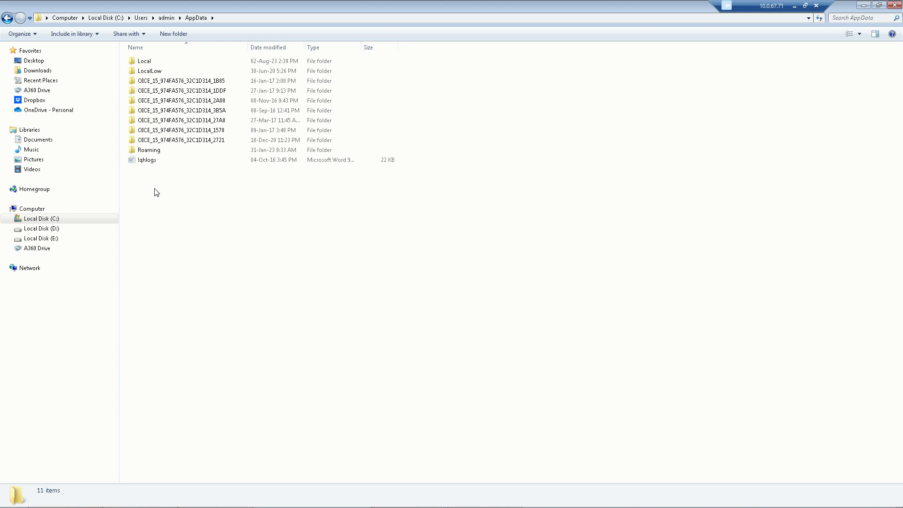
pyautogui.doubleClick(146, 64)
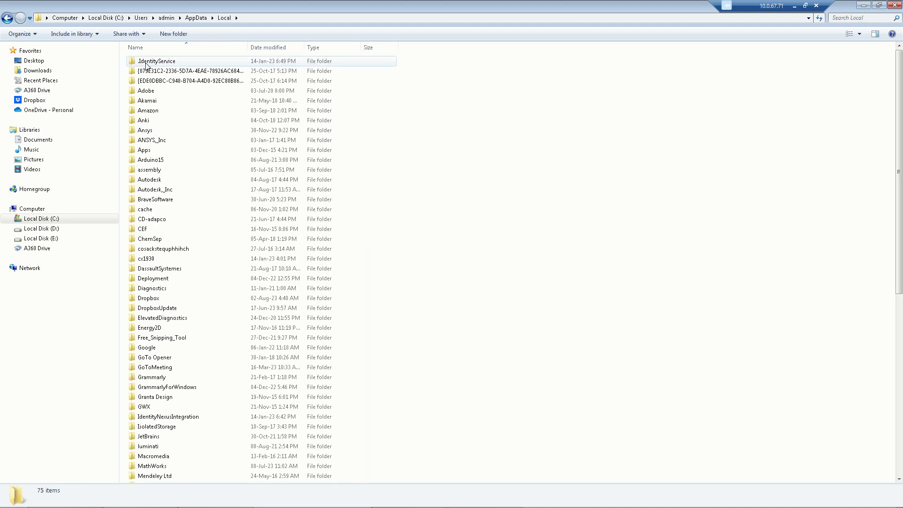
pyautogui.scroll(-10, 157, 320)
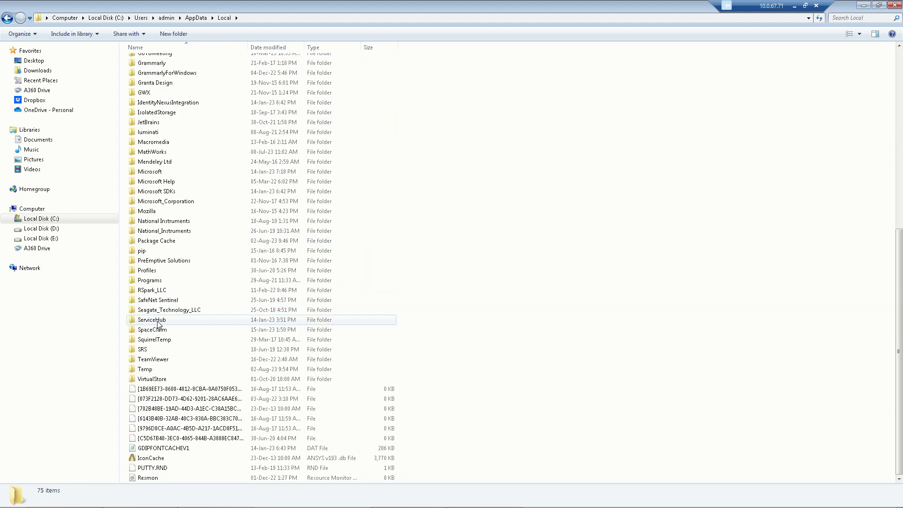
pyautogui.doubleClick(157, 281)
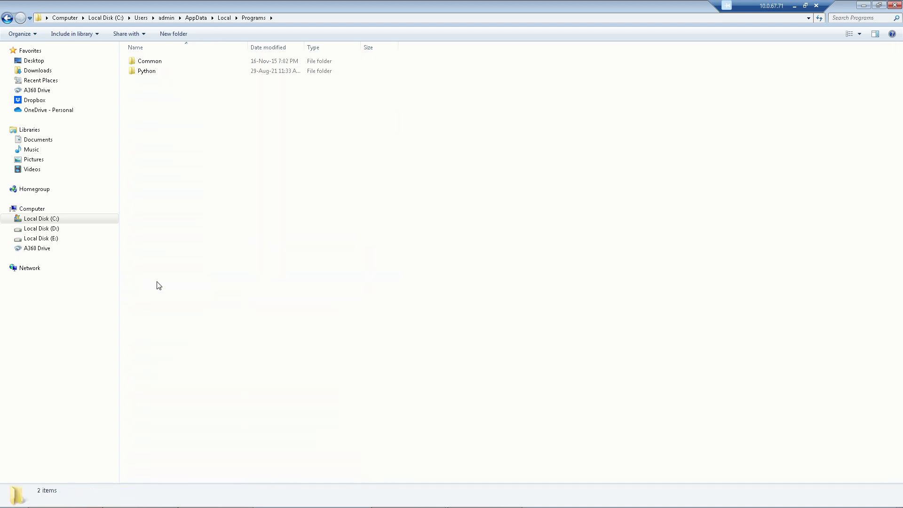
pyautogui.doubleClick(152, 72)
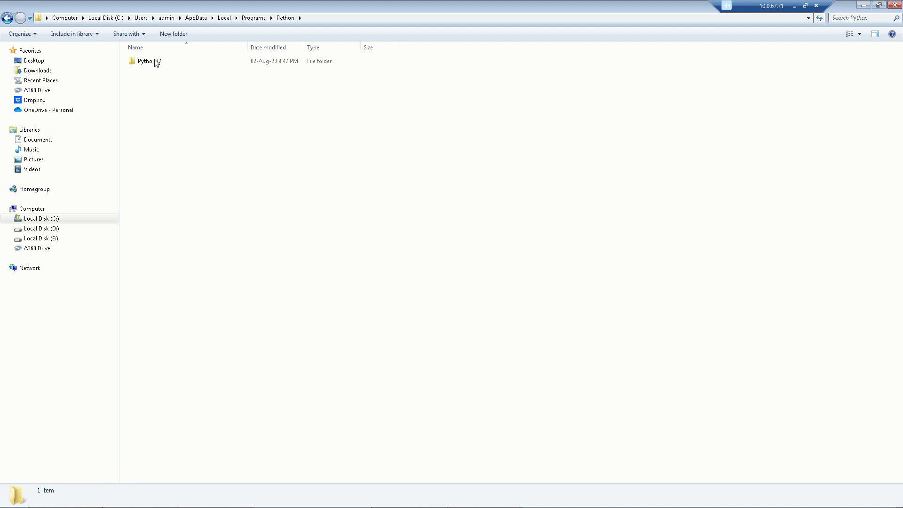
pyautogui.doubleClick(156, 61)
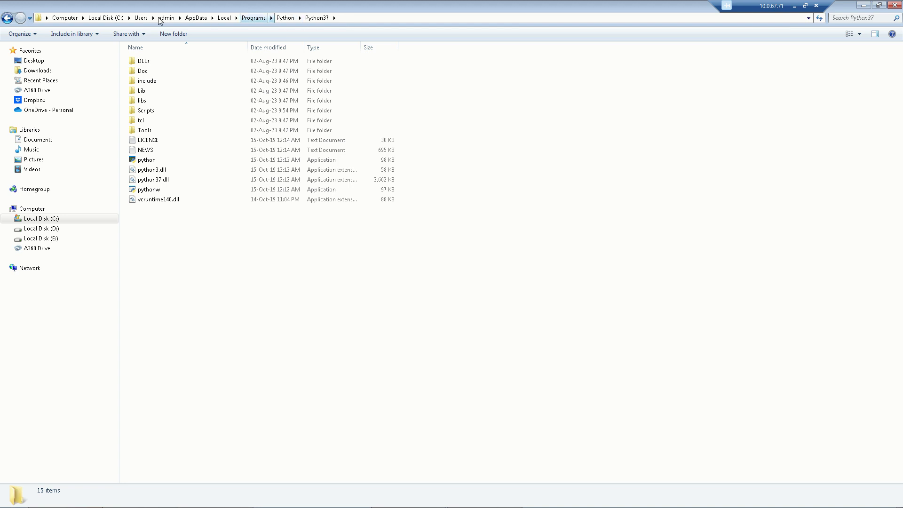
pyautogui.click(351, 17)
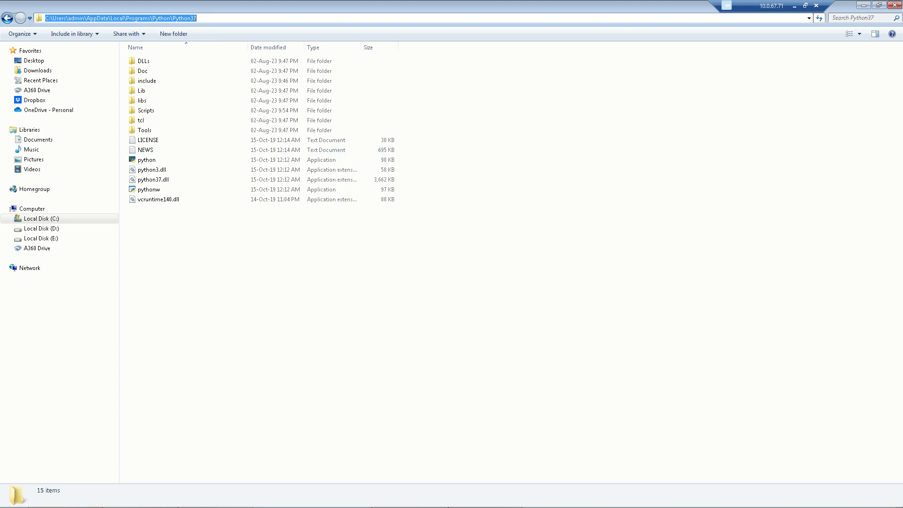
pyautogui.moveTo(437, 504)
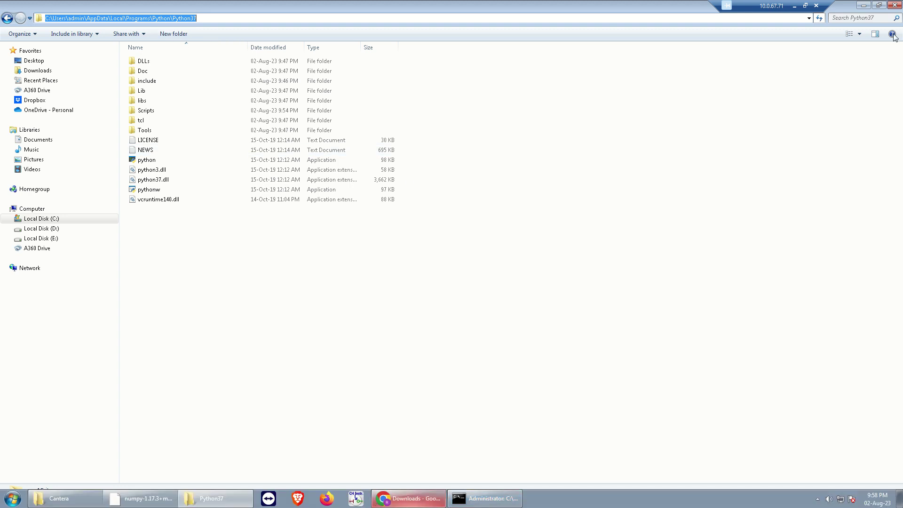
# Step: Return to the new user variable and set PYTHON_CMD to C:\Users\admin\AppData\Local\Programs\Python\Python37\python.exe, then save it
pyautogui.click(864, 5)
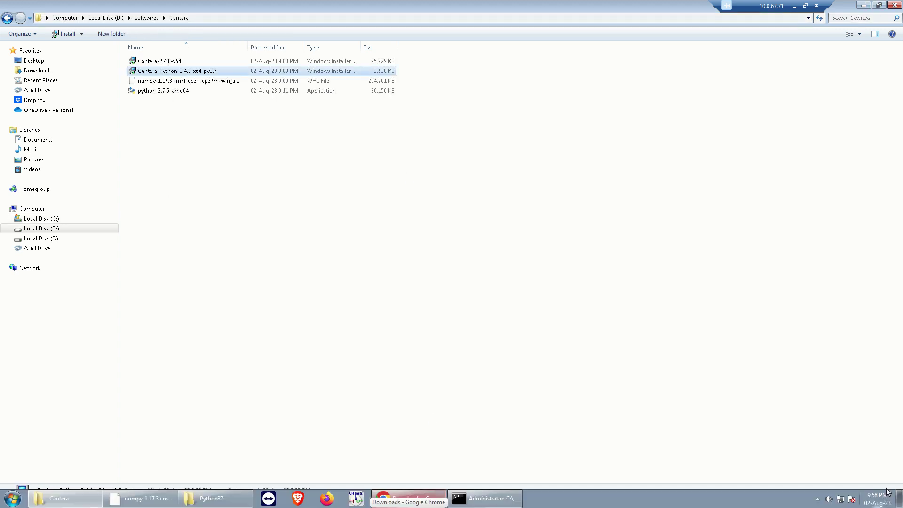
pyautogui.press('super+m')
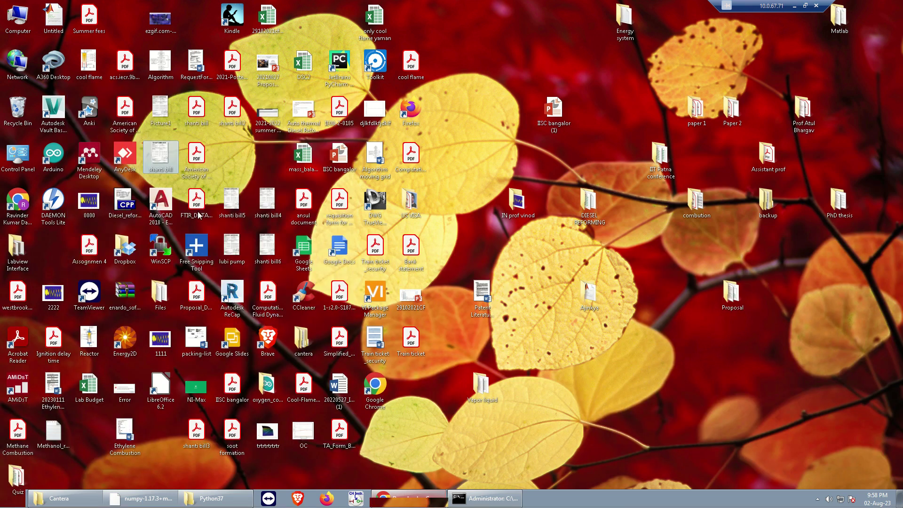
pyautogui.moveTo(541, 4)
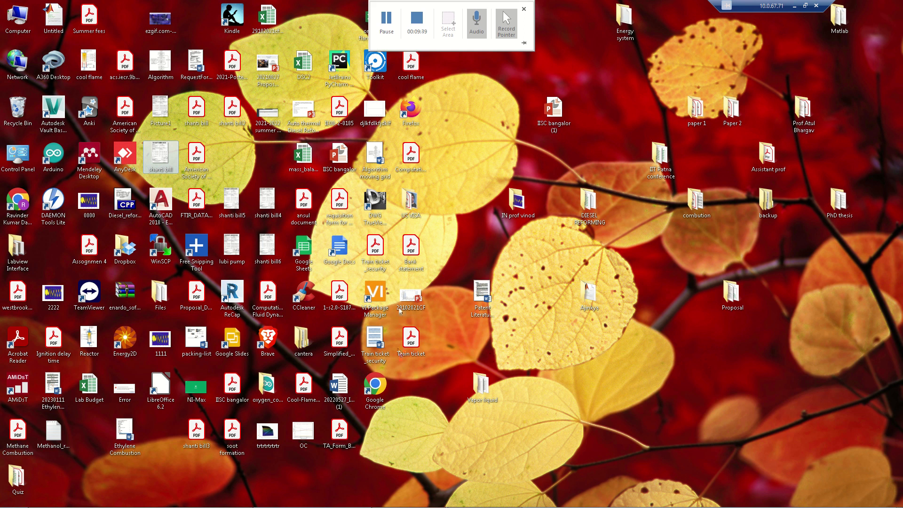
pyautogui.moveTo(432, 506)
pyautogui.click(385, 20)
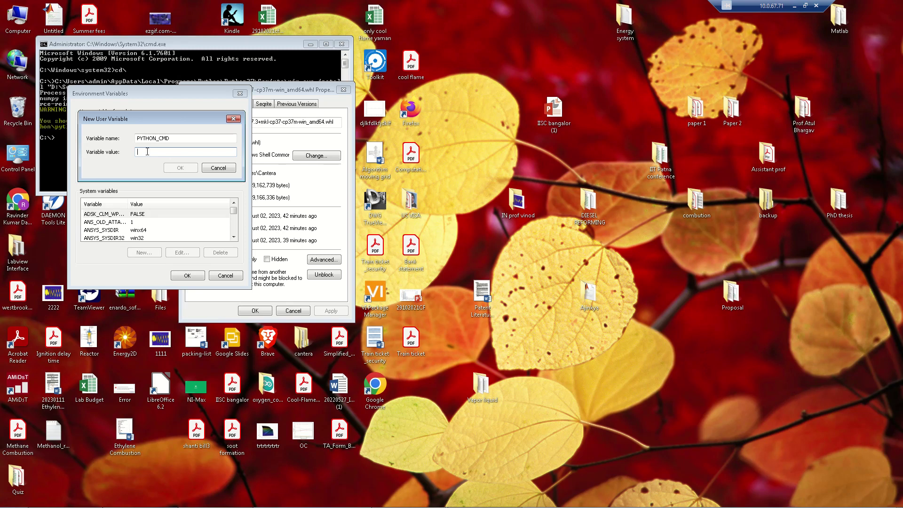
pyautogui.hotkey('ctrl', 'v')
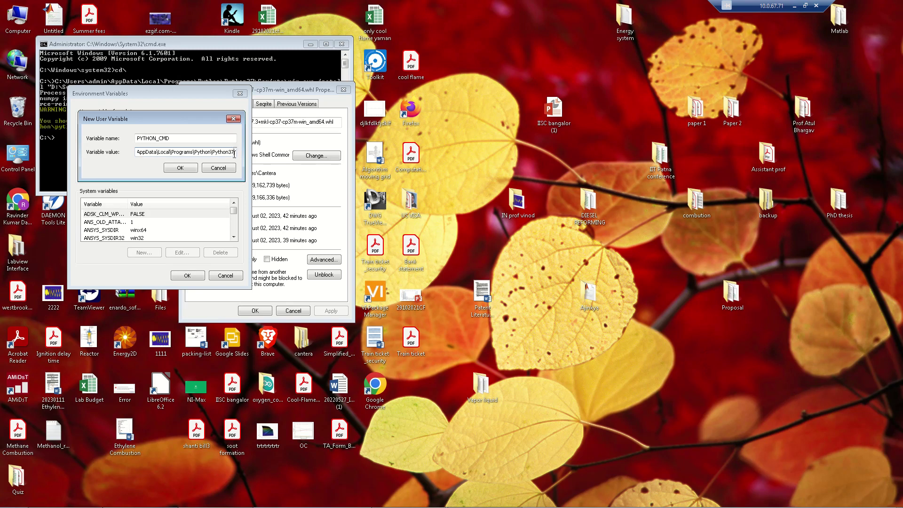
pyautogui.write('\\python.exe')
pyautogui.click(177, 169)
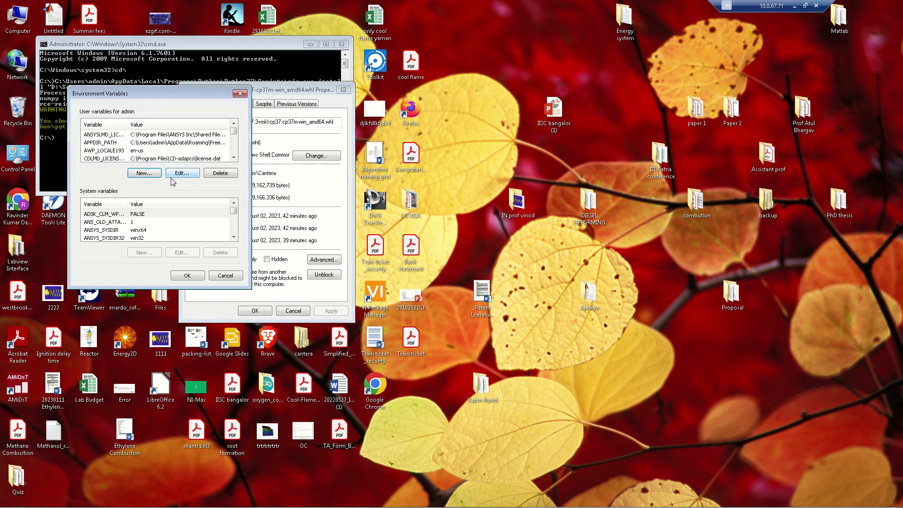
# Step: Check the PYTHON_CMD entry among the user variables and accept the environment variable changes
pyautogui.moveTo(469, 5)
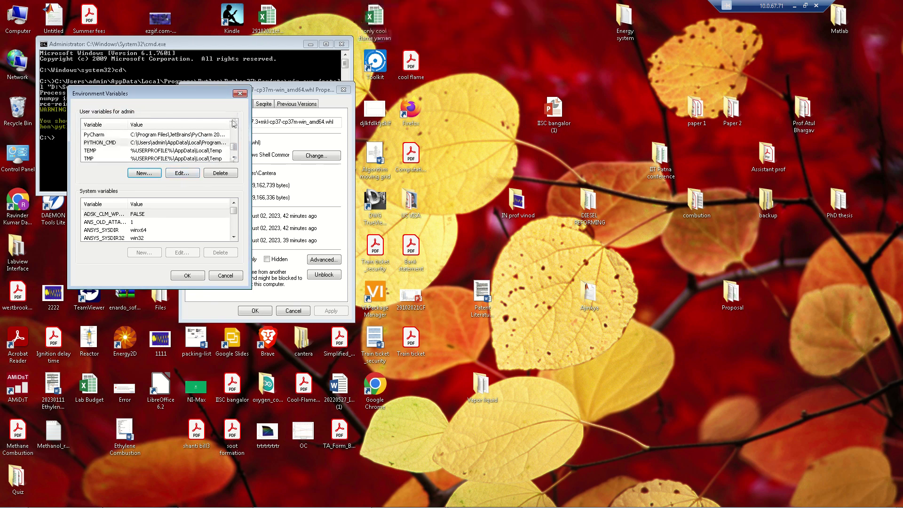
pyautogui.moveTo(235, 147)
pyautogui.mouseDown()
pyautogui.moveTo(236, 133)
pyautogui.moveTo(238, 147)
pyautogui.mouseUp()
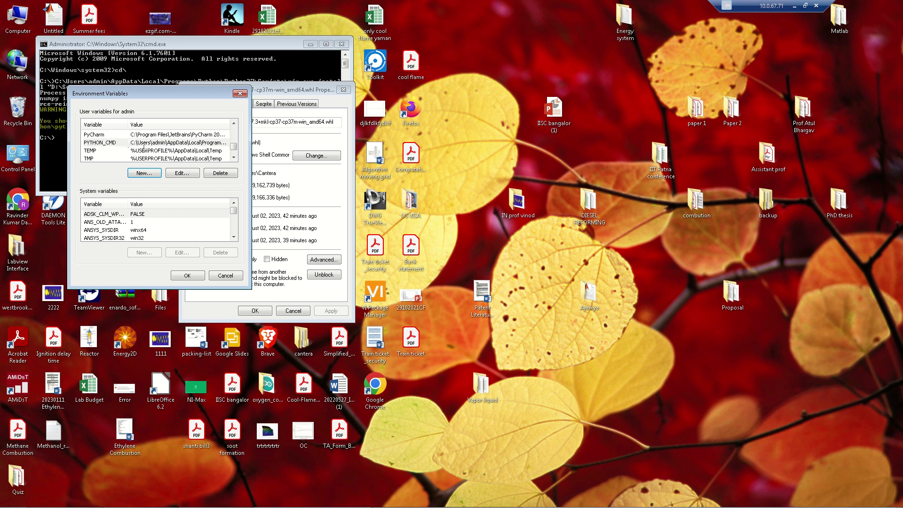
pyautogui.click(188, 276)
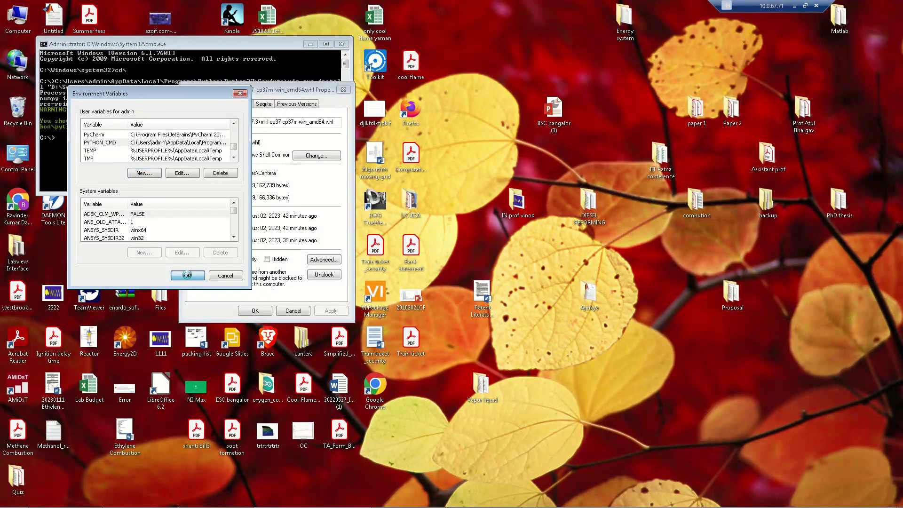
# Step: Close the NumPy wheel file's properties and minimize the command prompt
pyautogui.moveTo(392, 4)
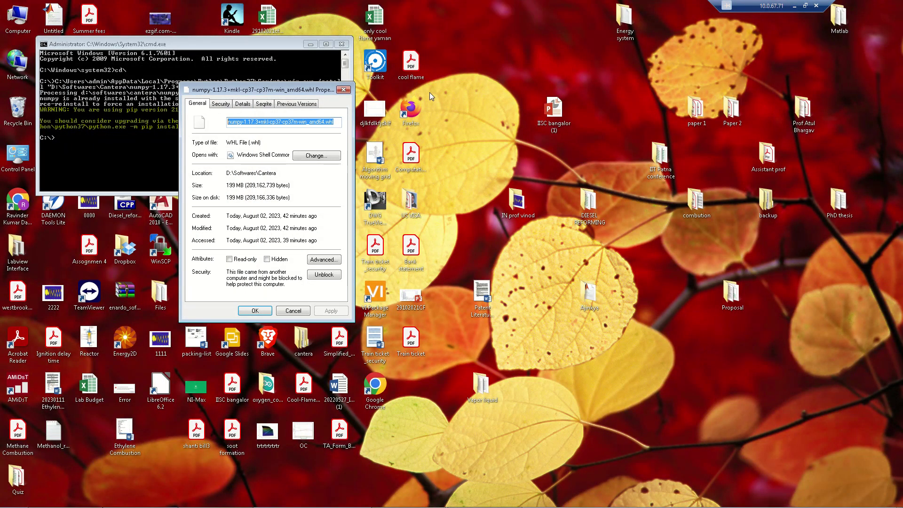
pyautogui.click(338, 47)
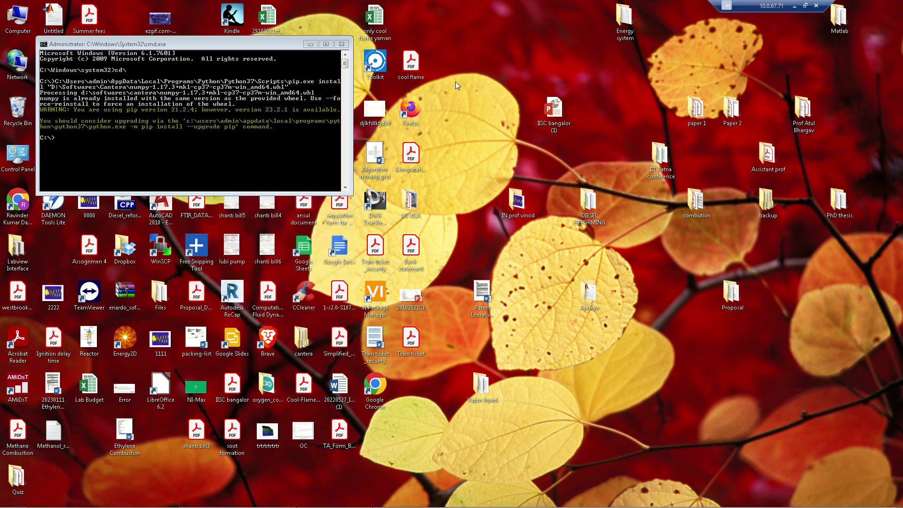
pyautogui.click(313, 47)
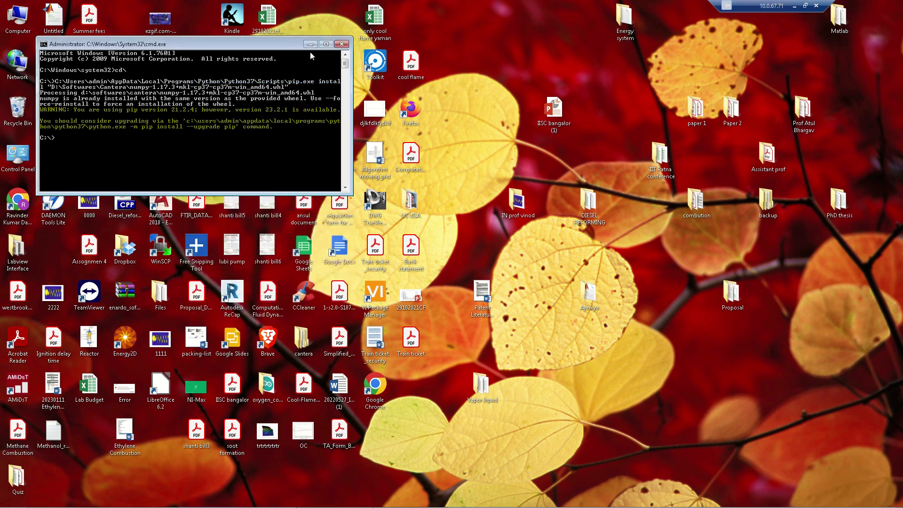
pyautogui.click(310, 45)
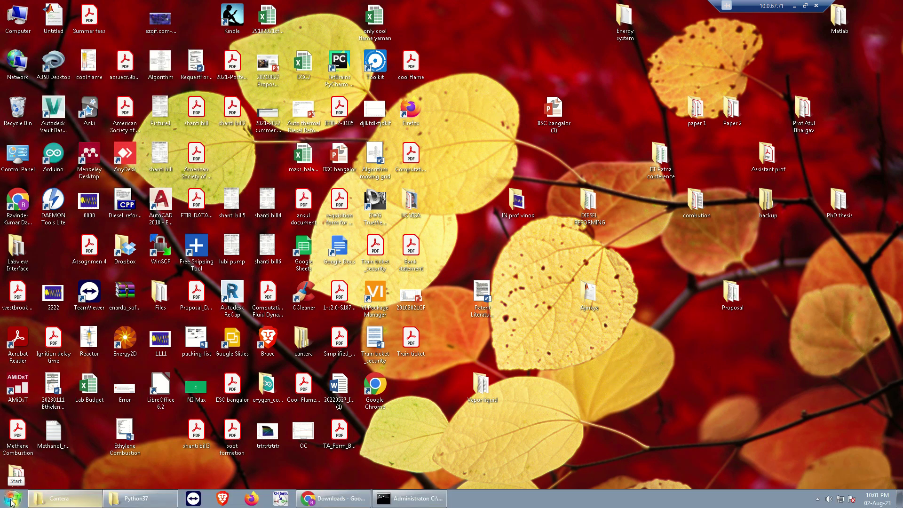
# Step: Launch MATLAB R2017a and open its search path settings
pyautogui.click(12, 498)
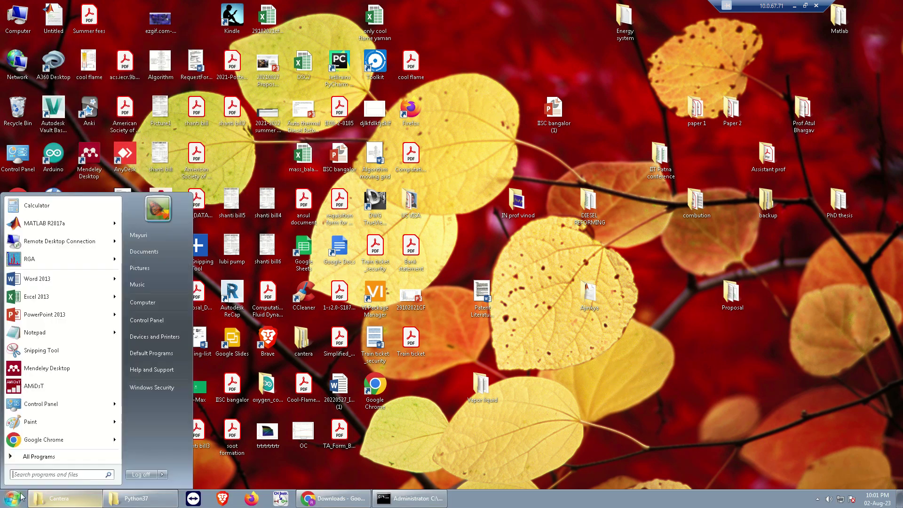
pyautogui.click(48, 226)
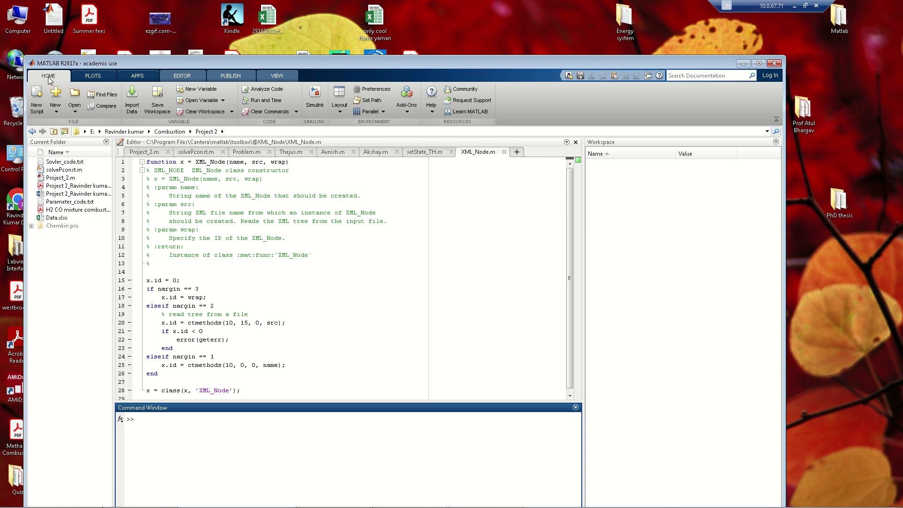
pyautogui.click(369, 101)
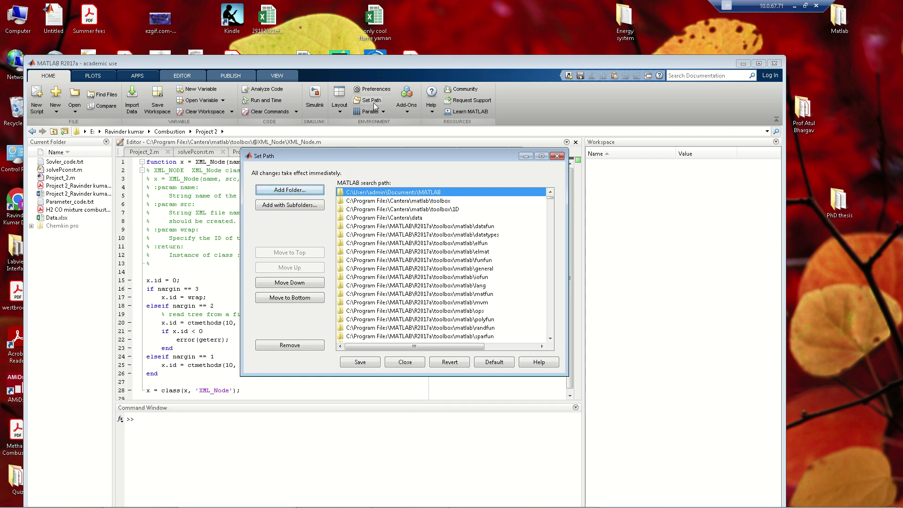
# Step: Start adding a folder with subfolders to the search path and browse to C:\Program Files\Cantera\matlab
pyautogui.click(288, 207)
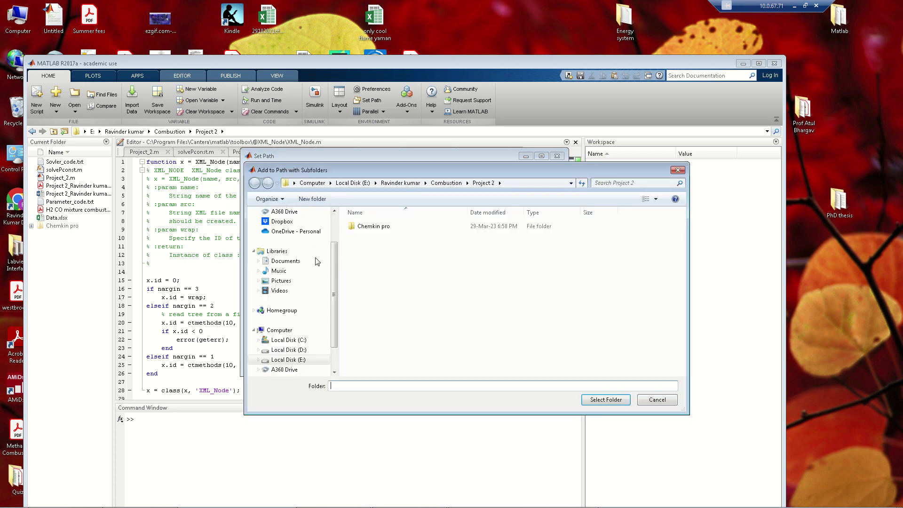
pyautogui.moveTo(335, 264); pyautogui.dragTo(335, 303)
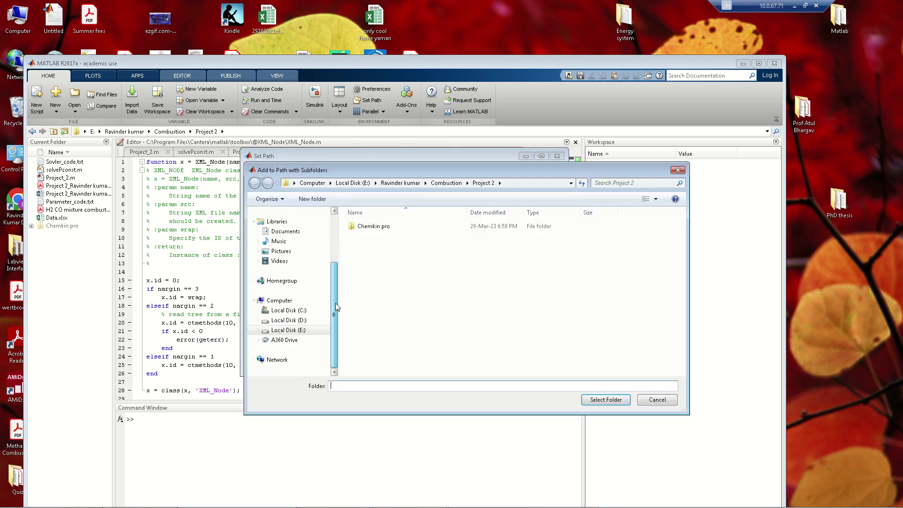
pyautogui.click(291, 311)
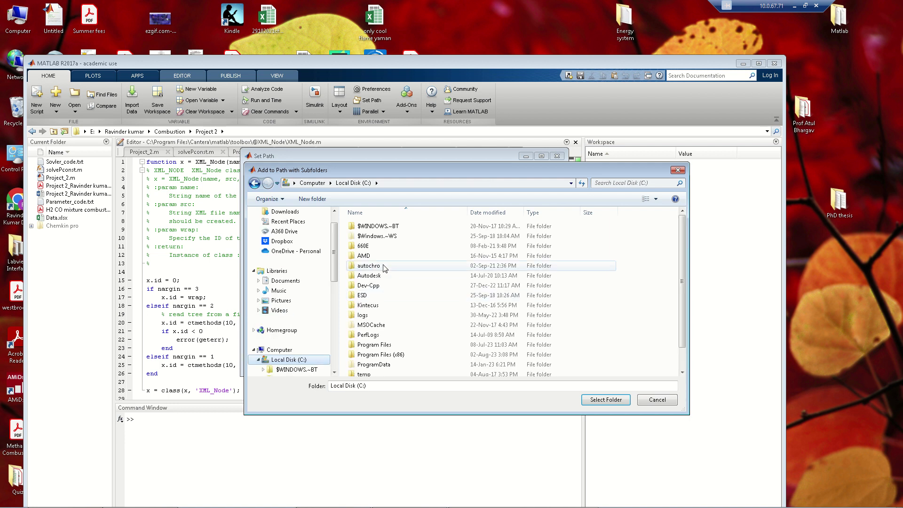
pyautogui.doubleClick(384, 345)
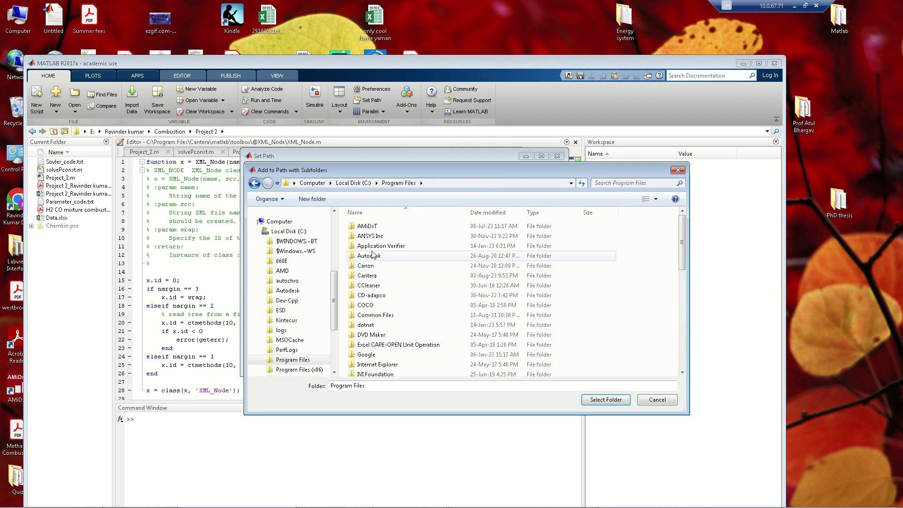
pyautogui.doubleClick(371, 277)
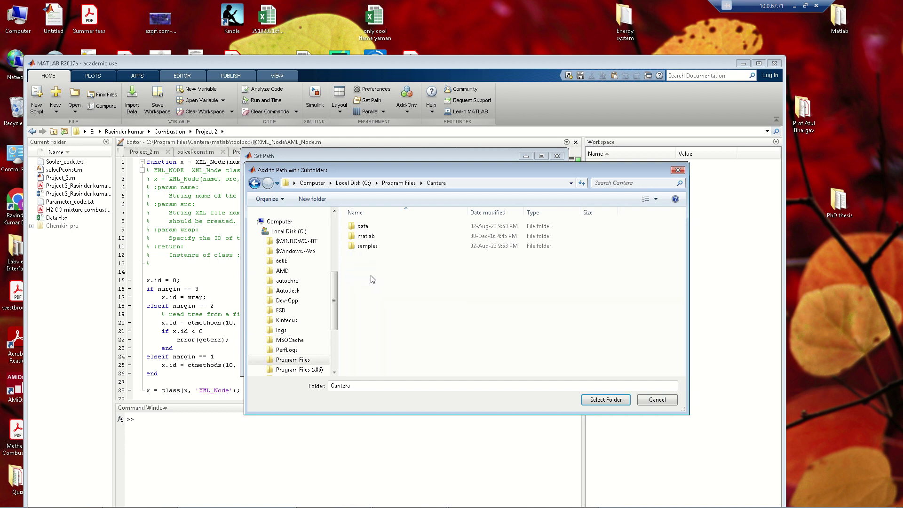
pyautogui.doubleClick(371, 239)
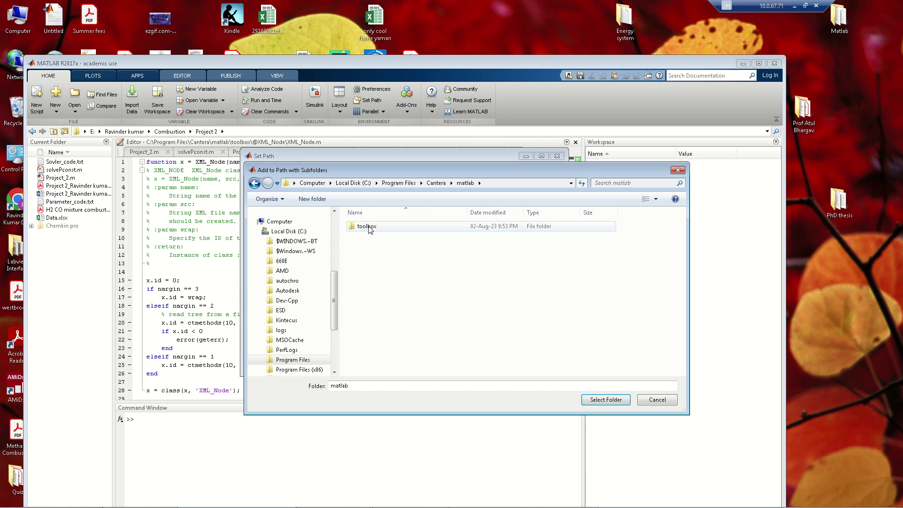
# Step: Add Cantera's toolbox folder with its subfolders to the MATLAB search path, then save the path and close the path settings
pyautogui.doubleClick(368, 227)
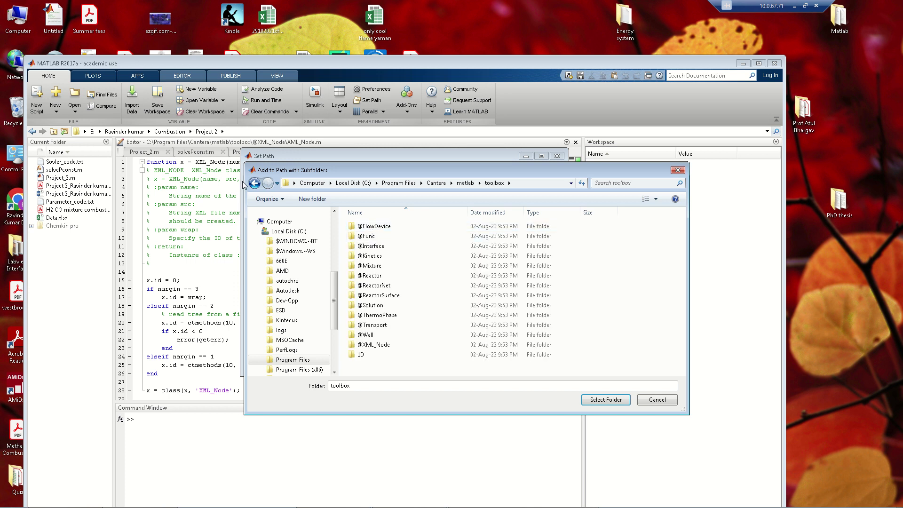
pyautogui.click(254, 184)
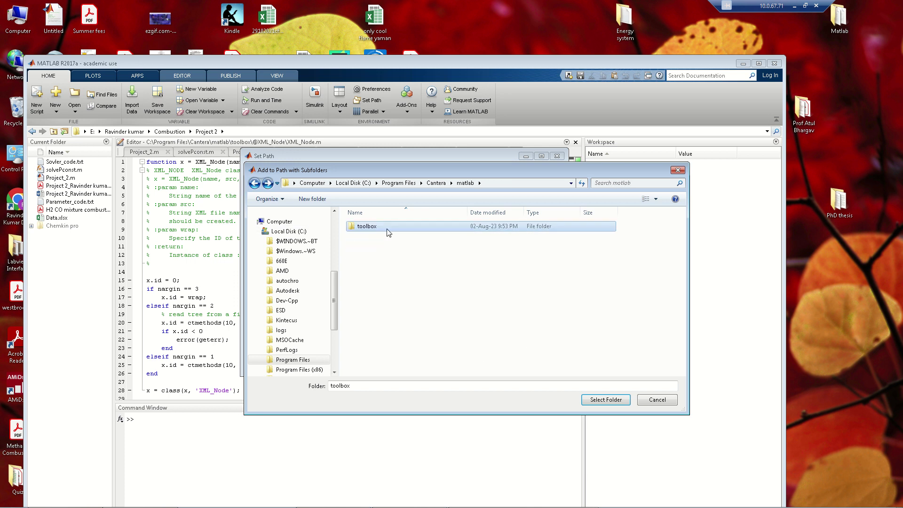
pyautogui.moveTo(413, 9)
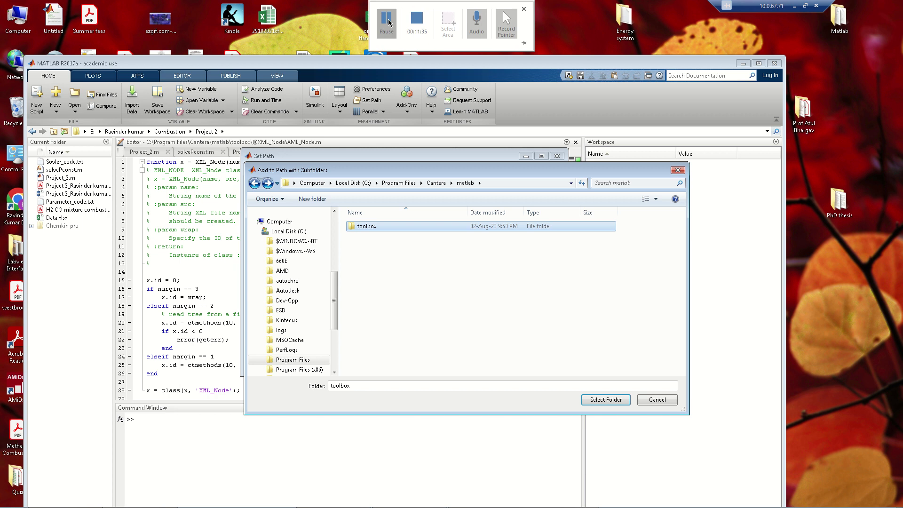
pyautogui.click(385, 234)
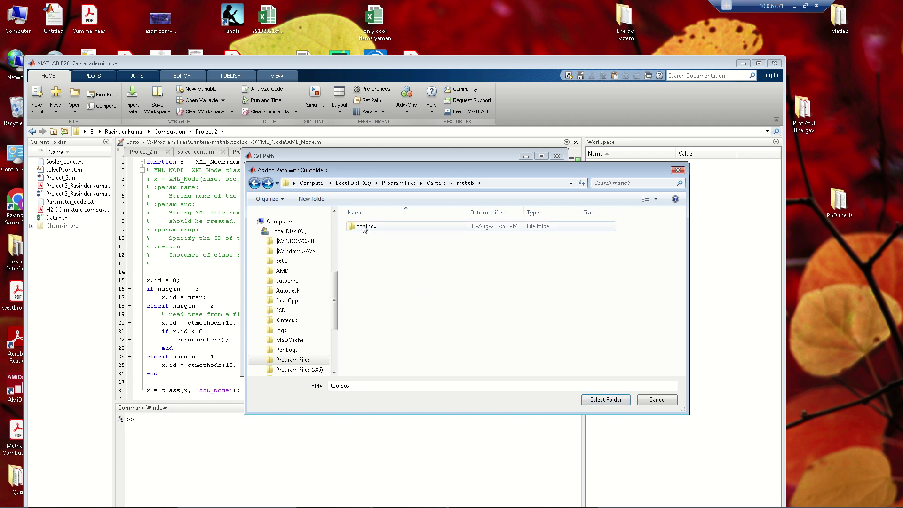
pyautogui.click(606, 400)
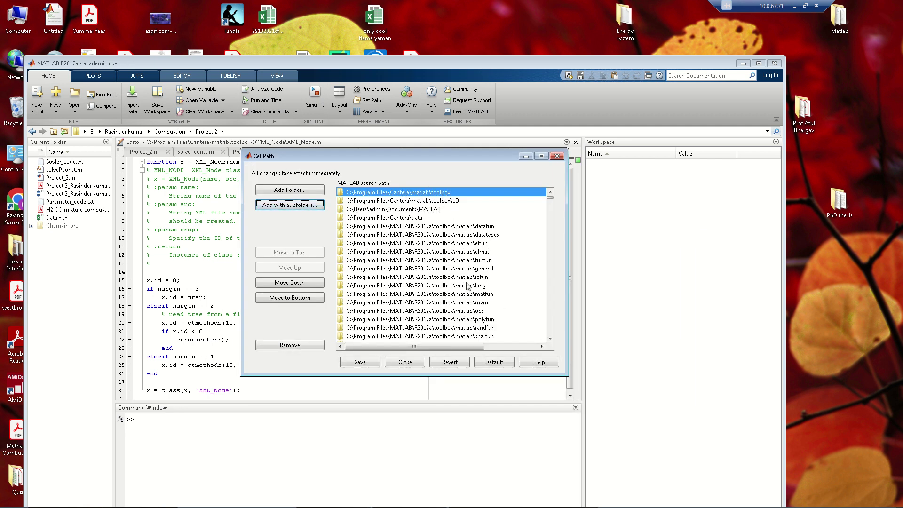
pyautogui.click(365, 362)
pyautogui.click(408, 362)
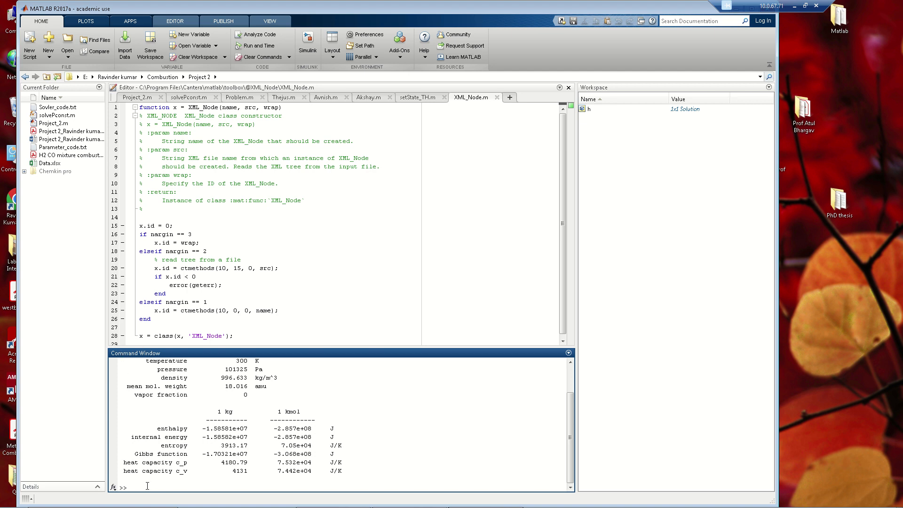
# Step: Recall and run h=Solution('liquidvapor.cti','water') again to test Cantera in MATLAB
pyautogui.press('Up')
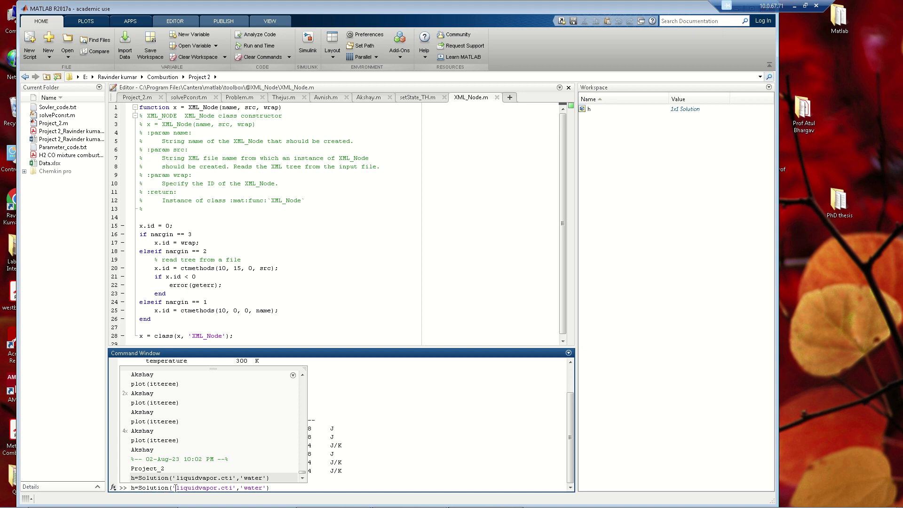
pyautogui.click(274, 488)
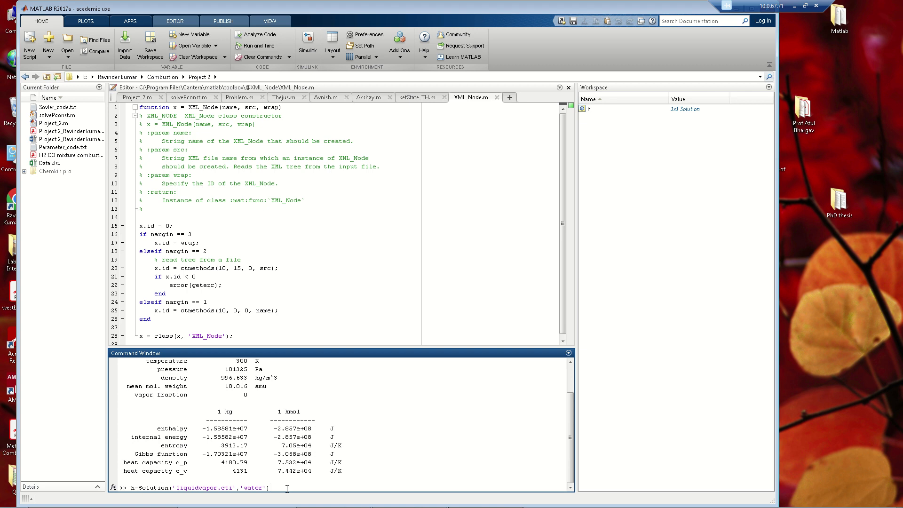
pyautogui.press('Return')
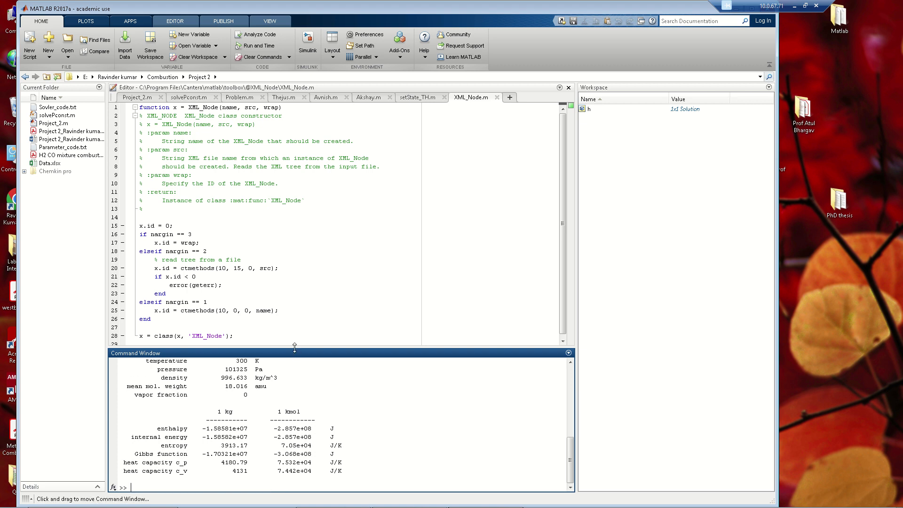
# Step: Enlarge the Command Window and examine the full list of water properties
pyautogui.moveTo(294, 347); pyautogui.dragTo(353, 472)
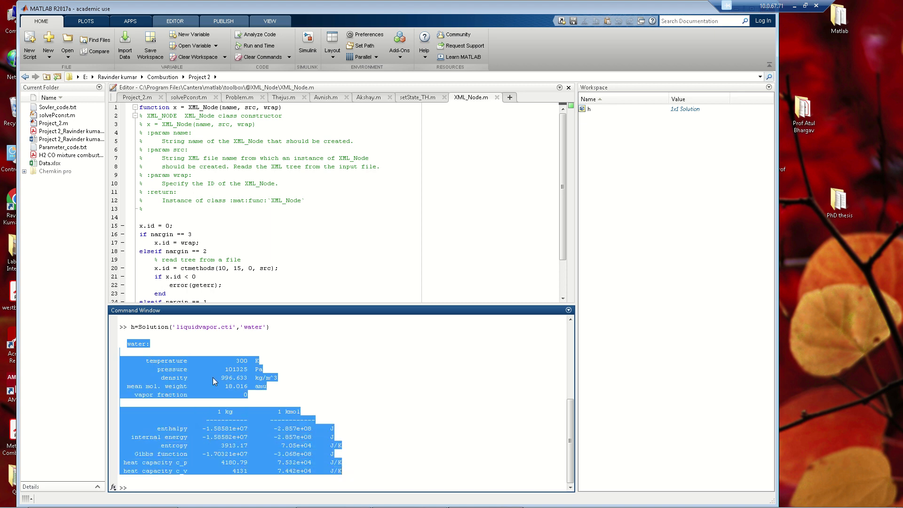
pyautogui.click(312, 386)
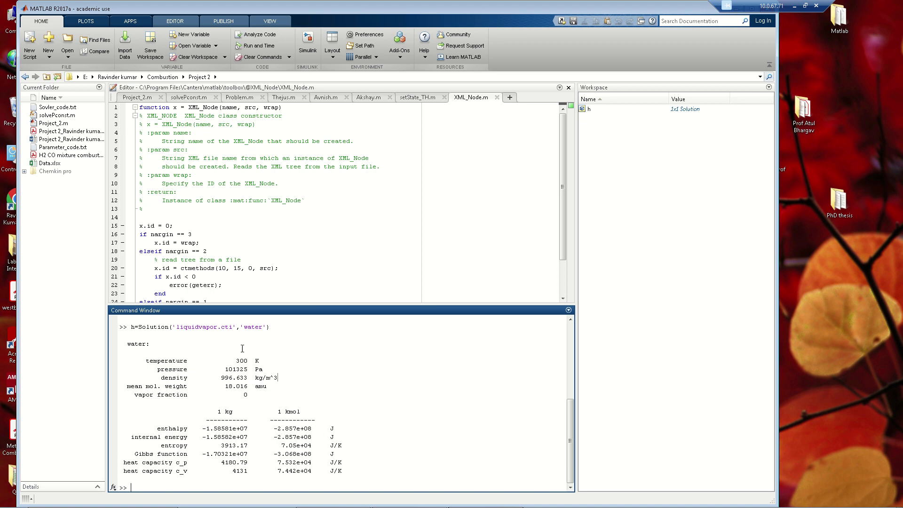
pyautogui.moveTo(503, 10)
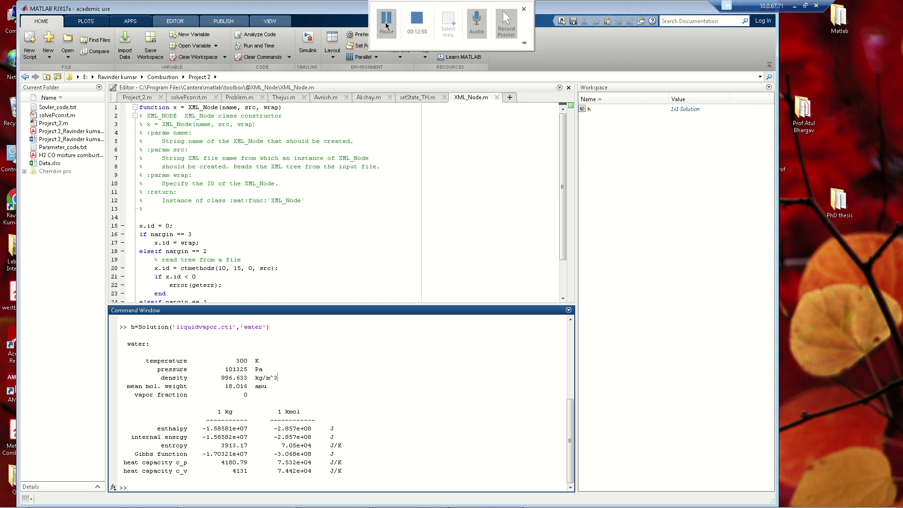